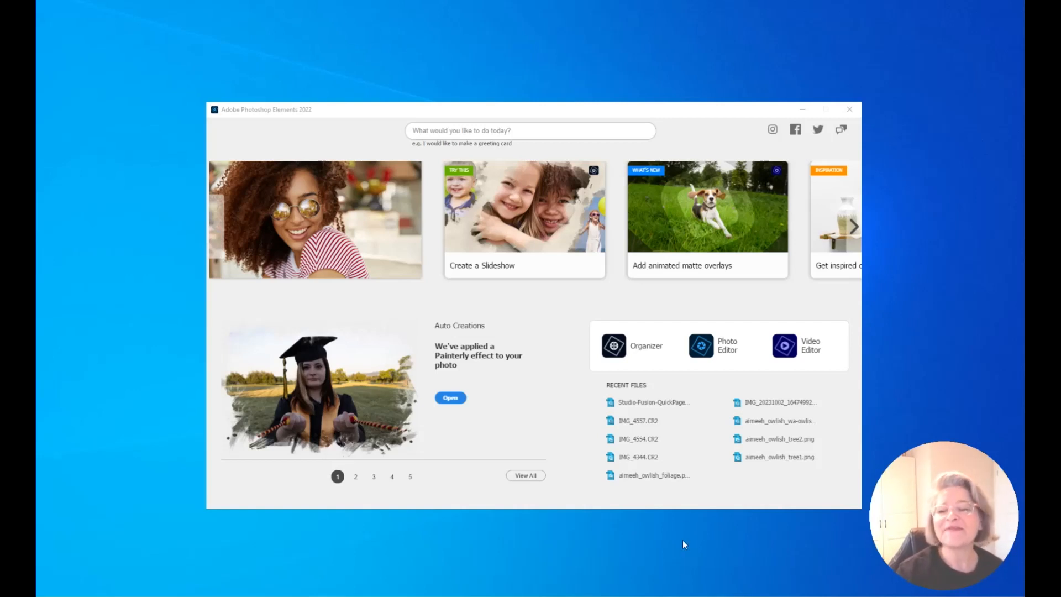
Launch the Photo Editor from the home screen to reach Expert mode
left_click(725, 347)
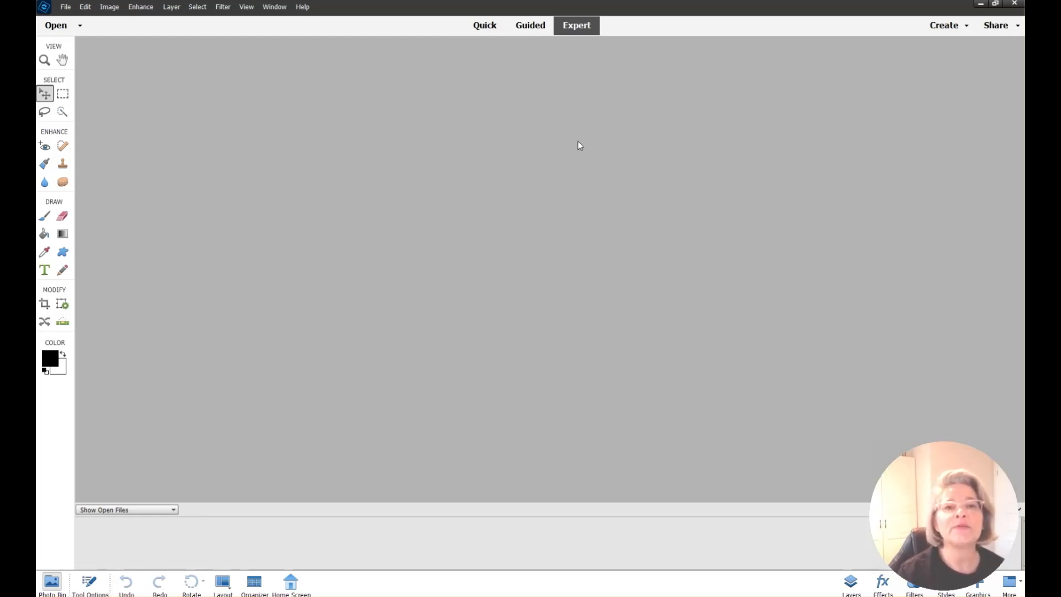
Create a blank Scrapbooking 12x12 in, 300 ppi document named 'First Page'
left_click(66, 6)
mouse_move(73, 20)
left_click(210, 23)
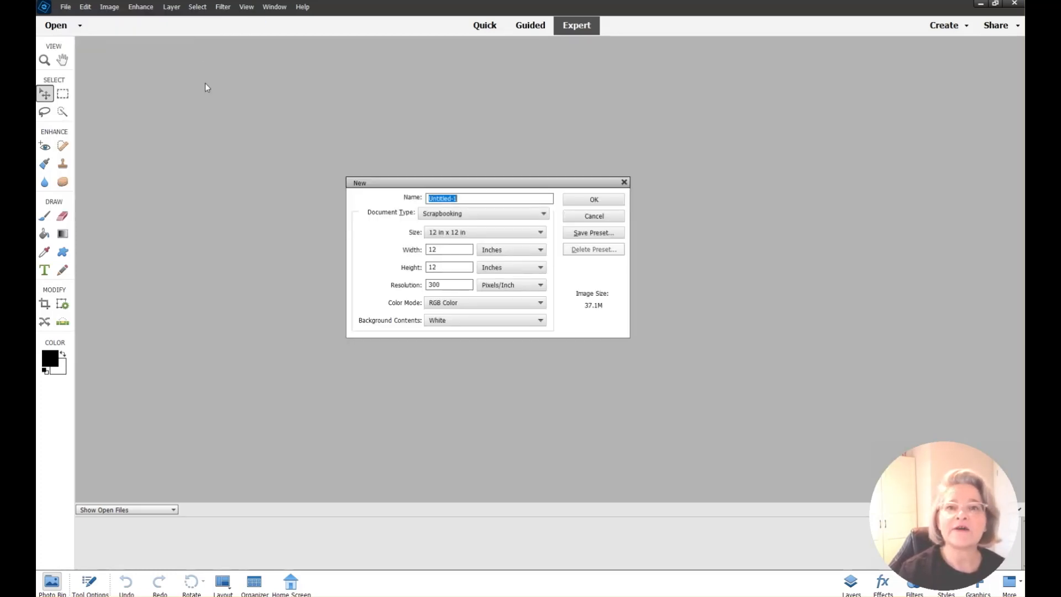
left_click(541, 214)
left_click(532, 230)
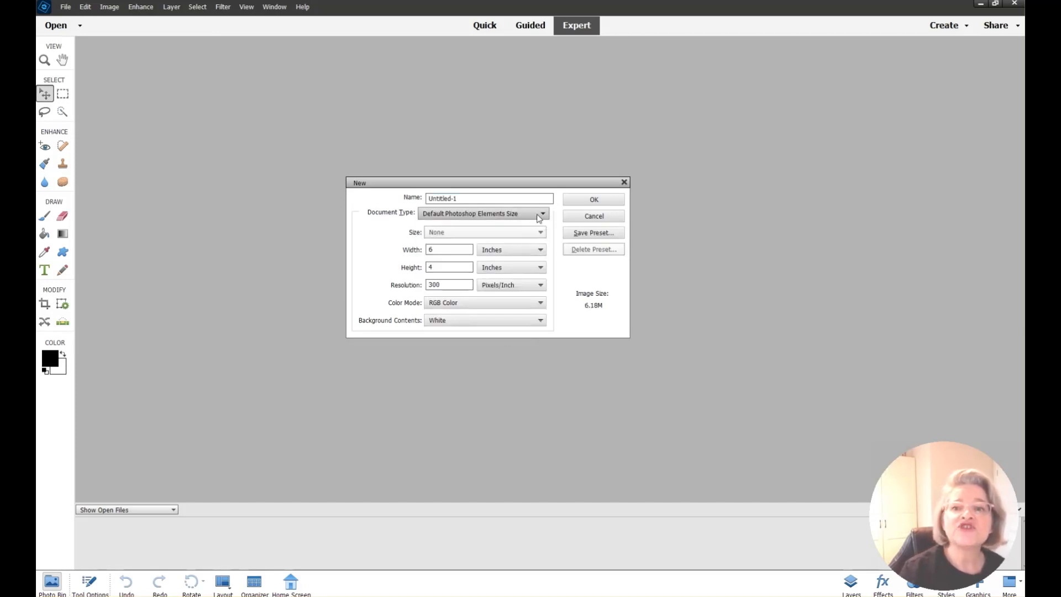
left_click(544, 215)
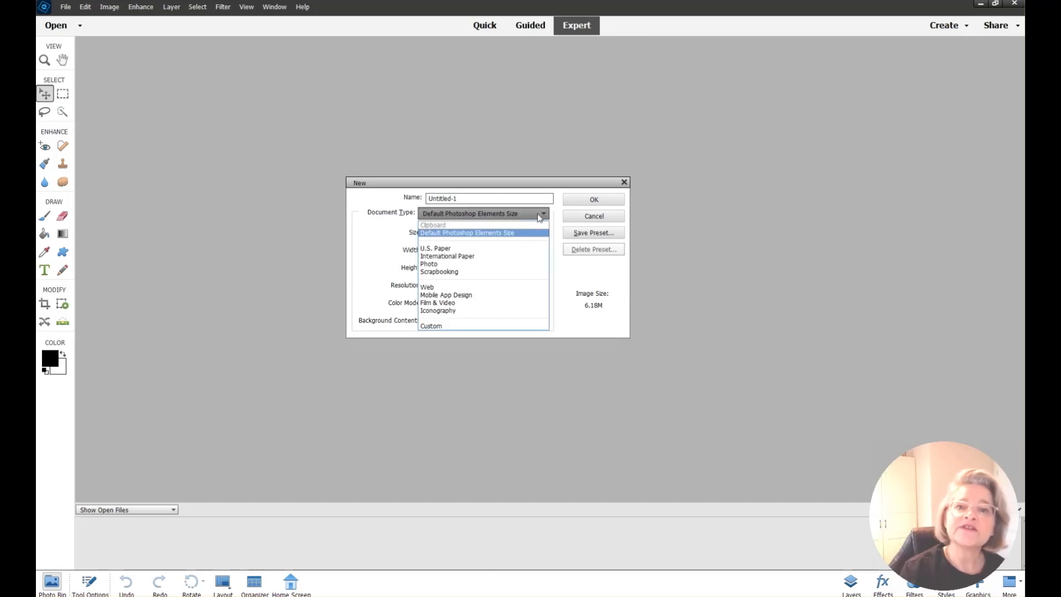
left_click(508, 272)
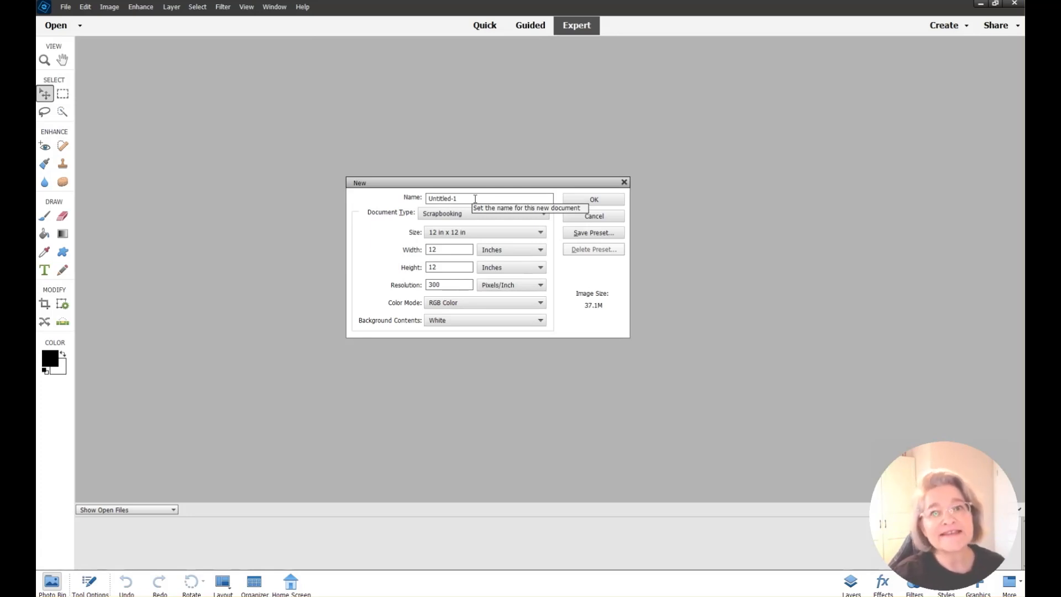
left_click_drag(475, 199, 351, 204)
type("First Page")
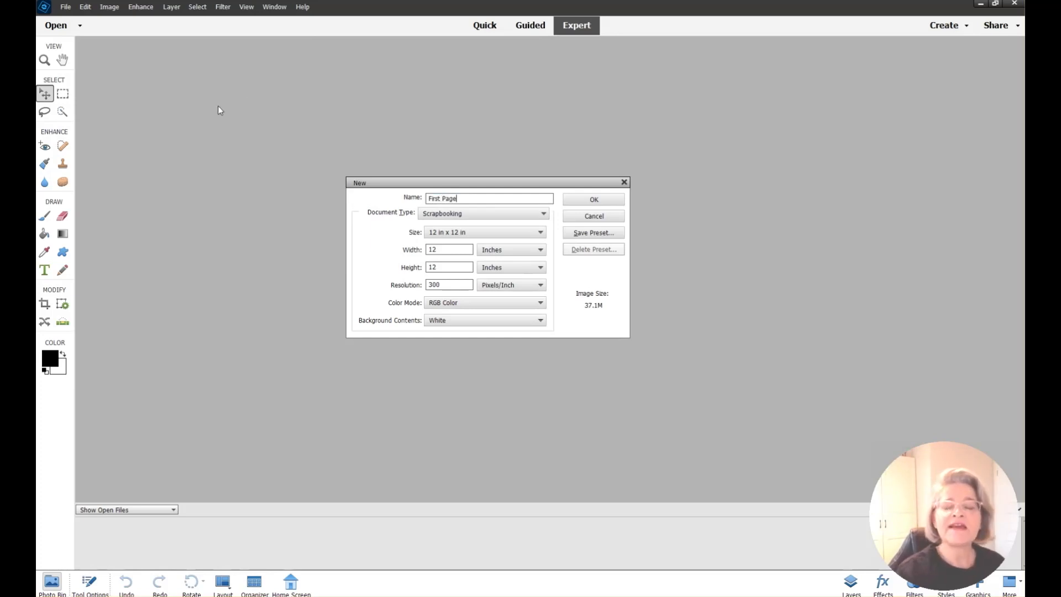
left_click(606, 202)
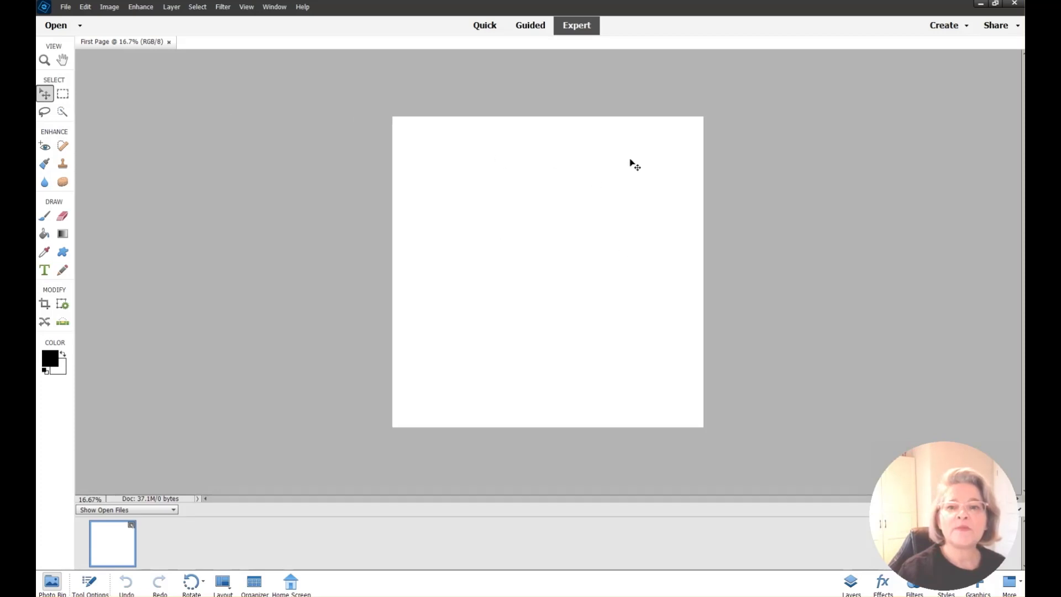
Set the First Page view zoom to 23%
left_click(103, 499)
type("23")
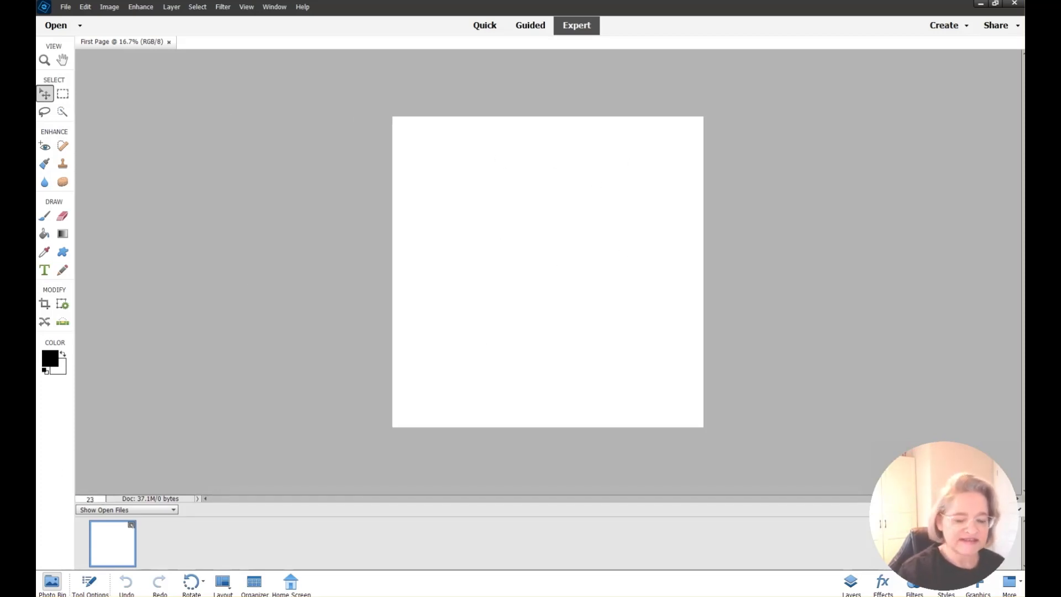
key("Return")
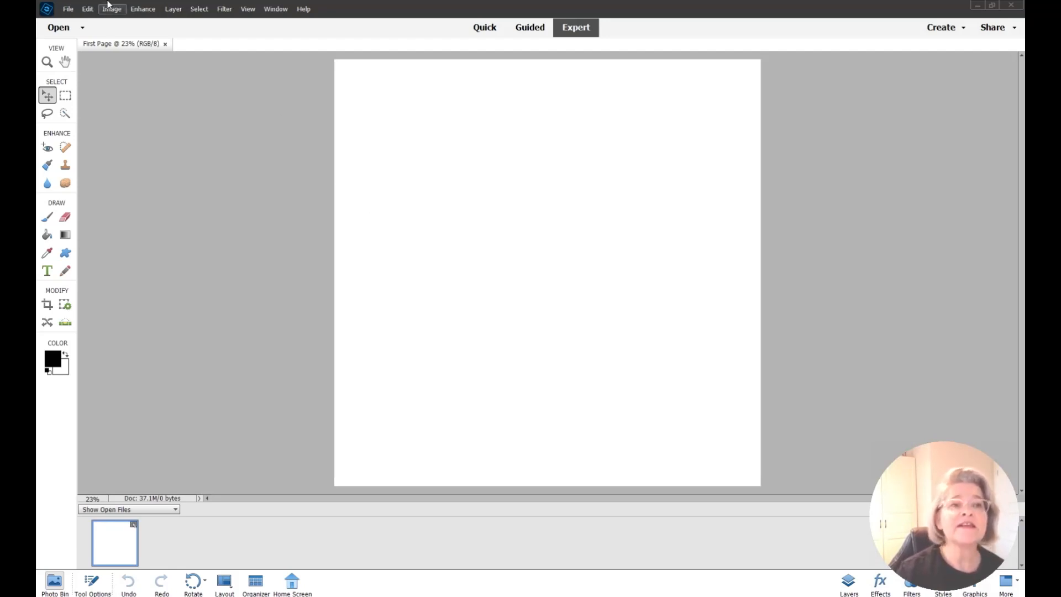
left_click(68, 10)
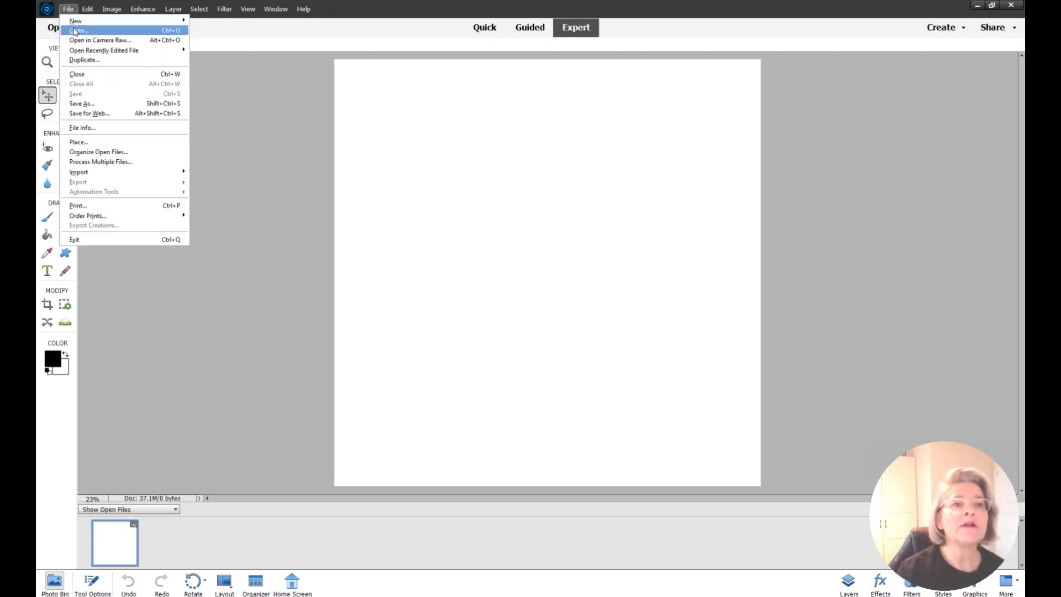
Open Studio-Fusion-QuickPage.png from the QuickPages folder
left_click(74, 32)
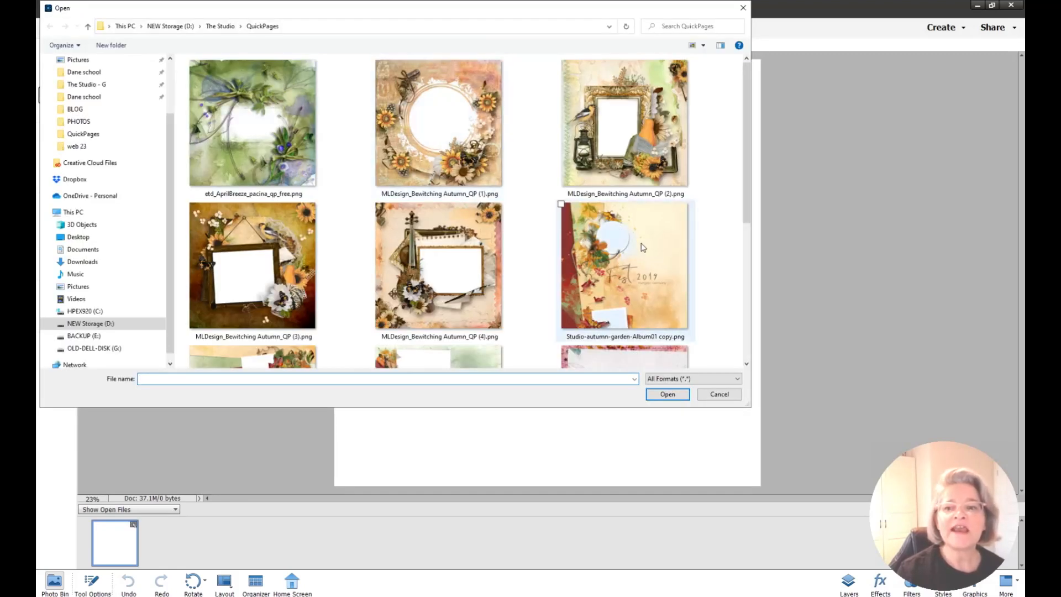
scroll(644, 238, "down", 4)
left_click(641, 191)
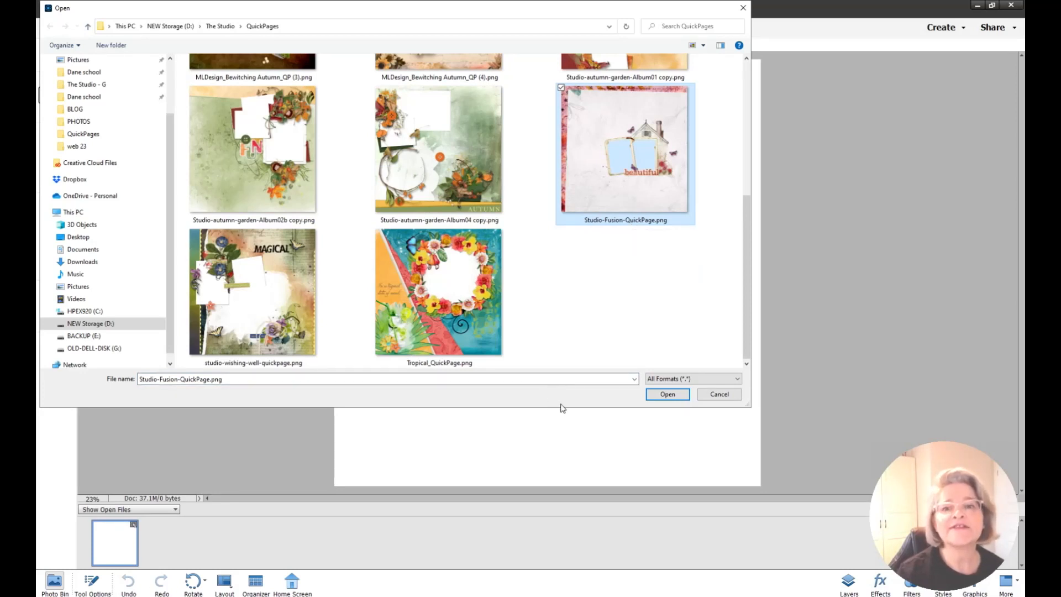
left_click(670, 396)
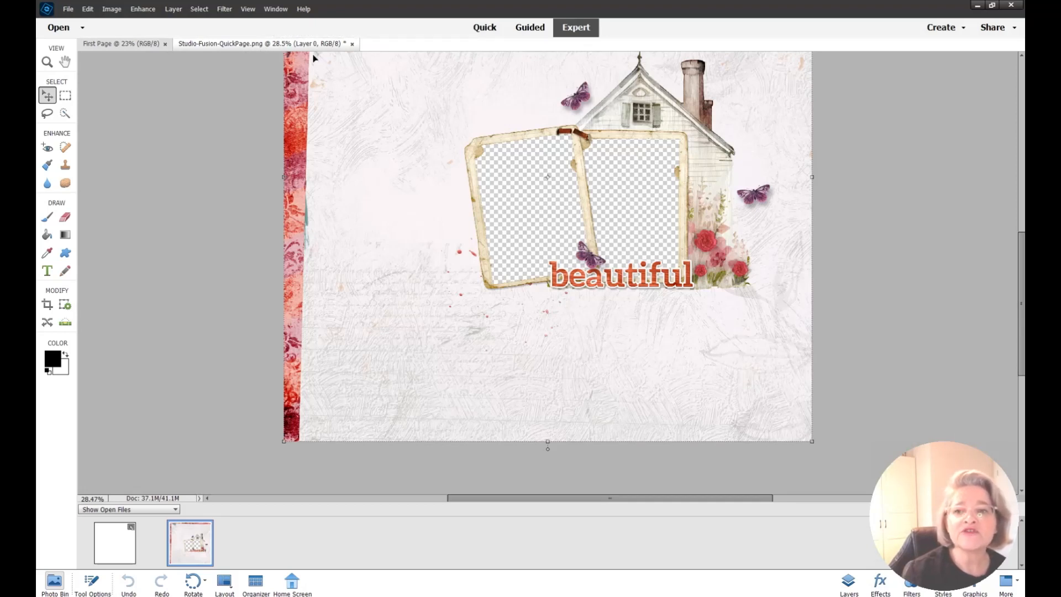
Zoom the Studio-Fusion quick page to 23%, then switch back to First Page
left_click(124, 550)
left_click(195, 544)
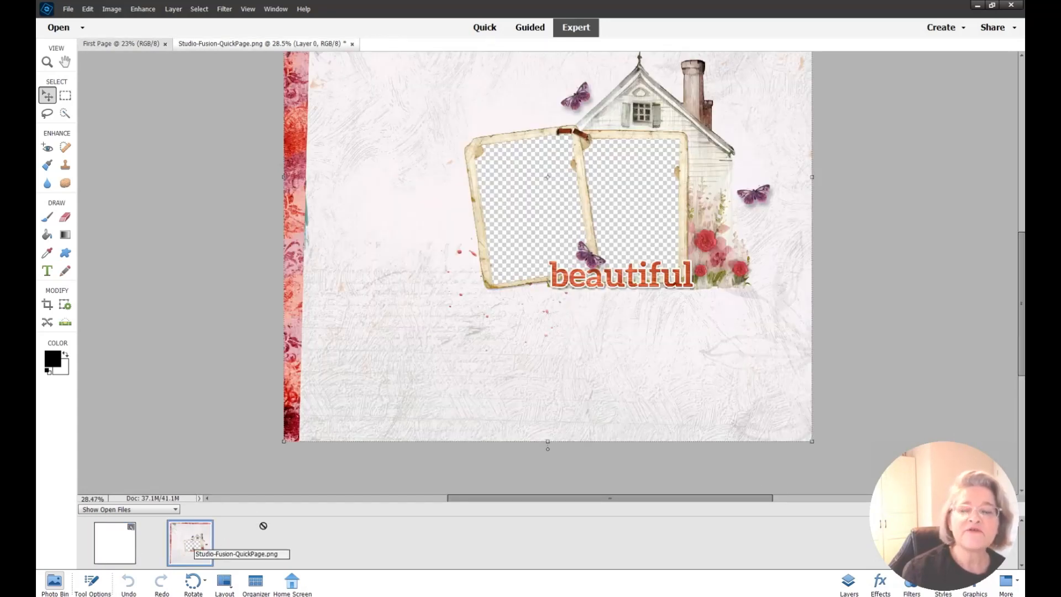
left_click(55, 581)
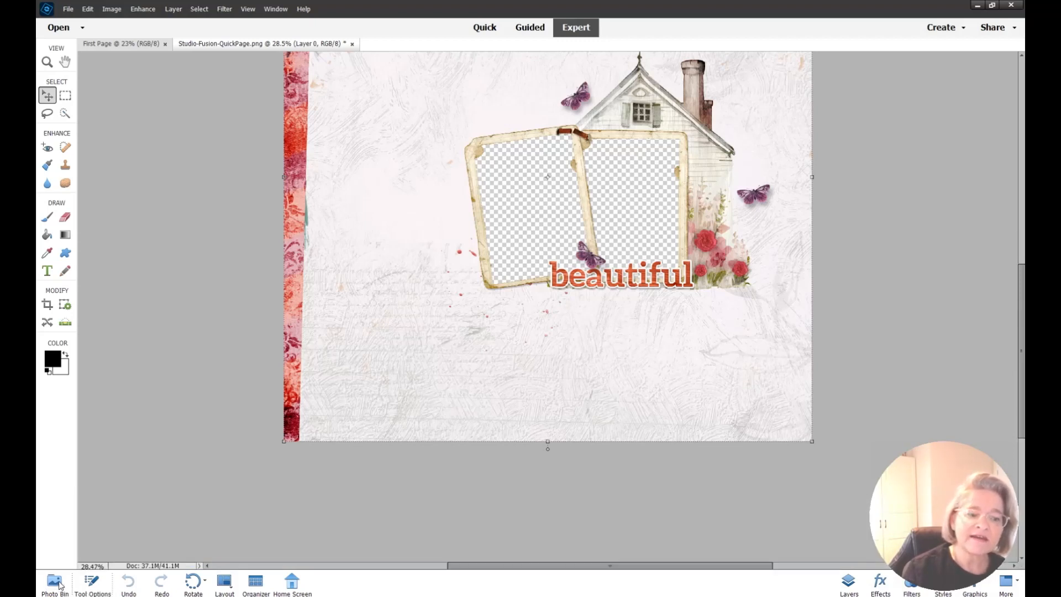
left_click(59, 583)
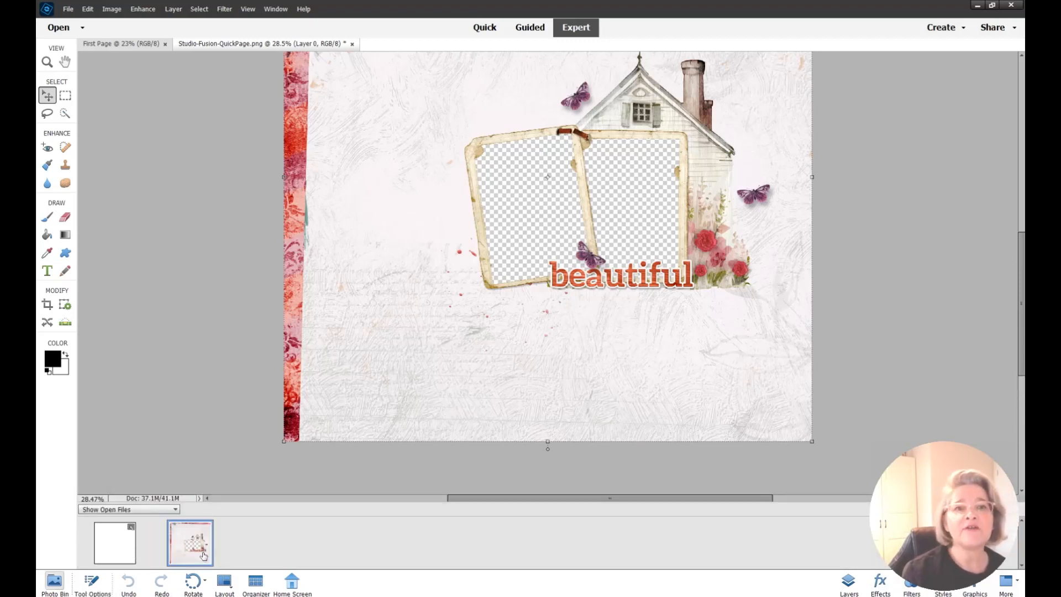
left_click_drag(105, 499, 69, 500)
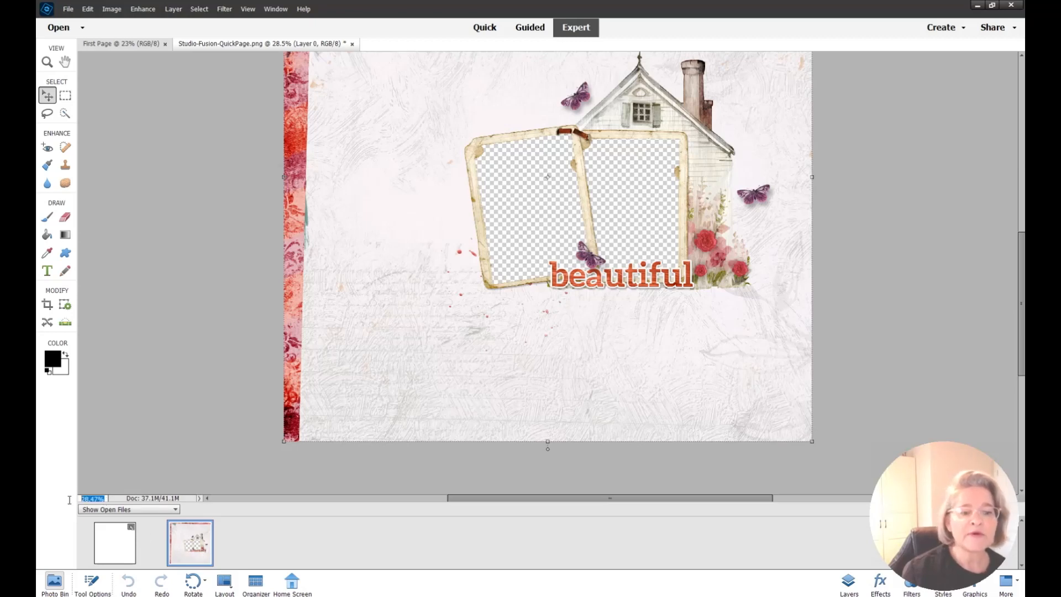
type("23")
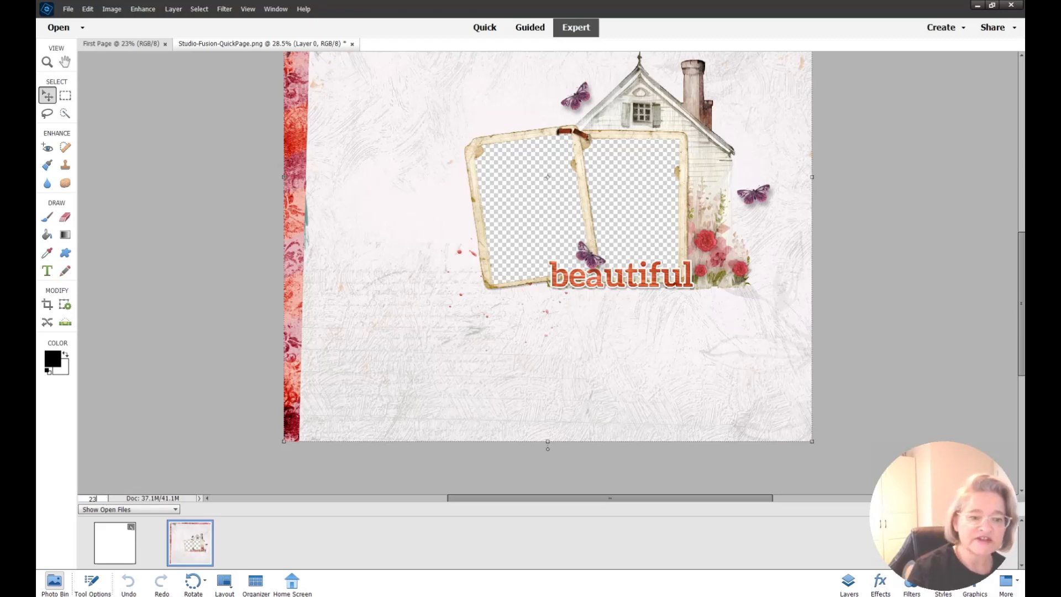
key("Return")
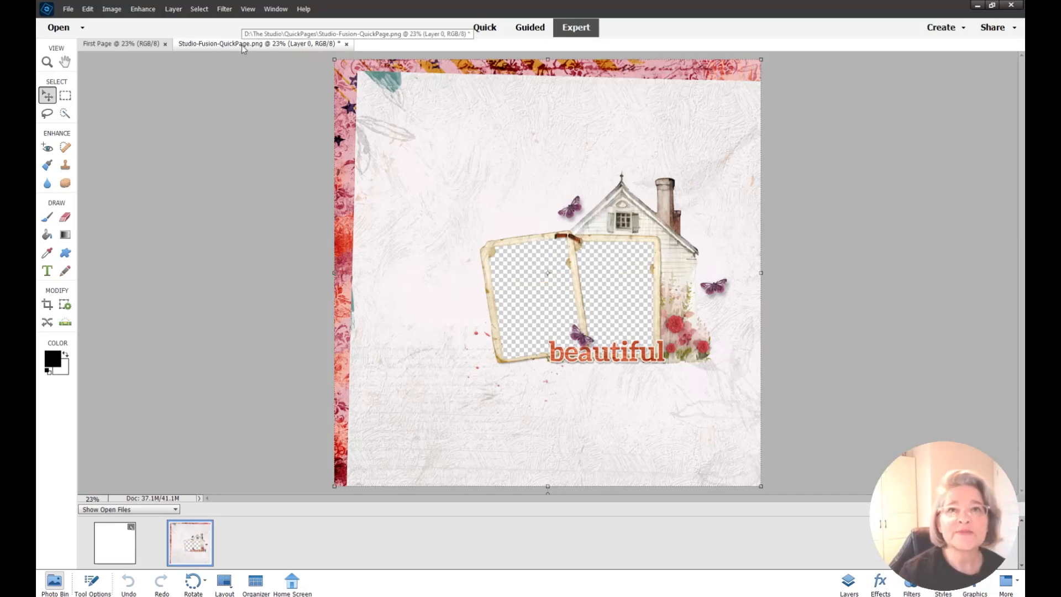
left_click(112, 45)
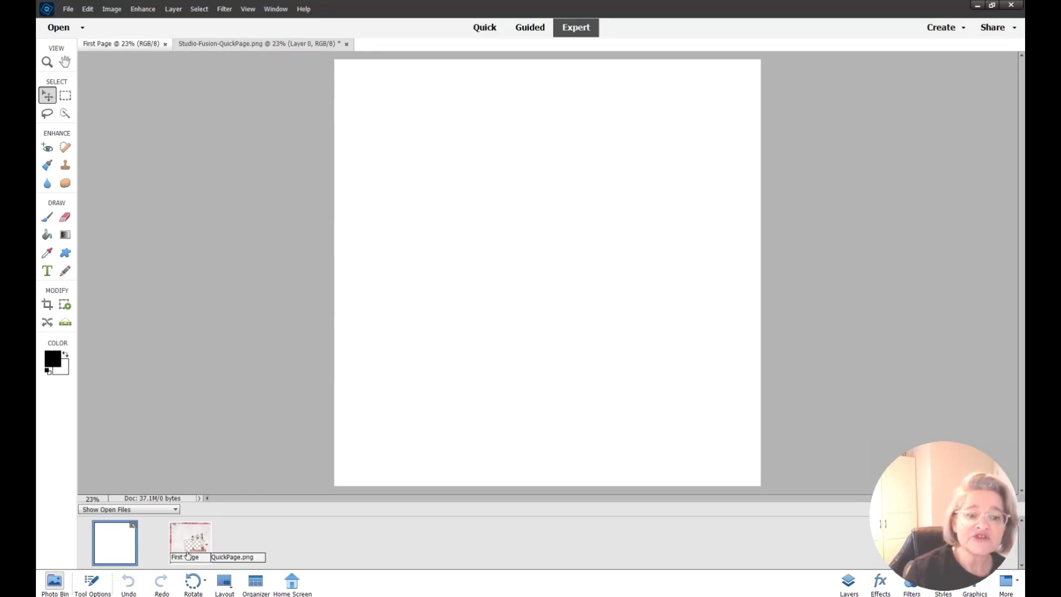
Drag the Studio-Fusion thumbnail onto First Page as a full-canvas layer and check both documents
left_click_drag(197, 547, 544, 230)
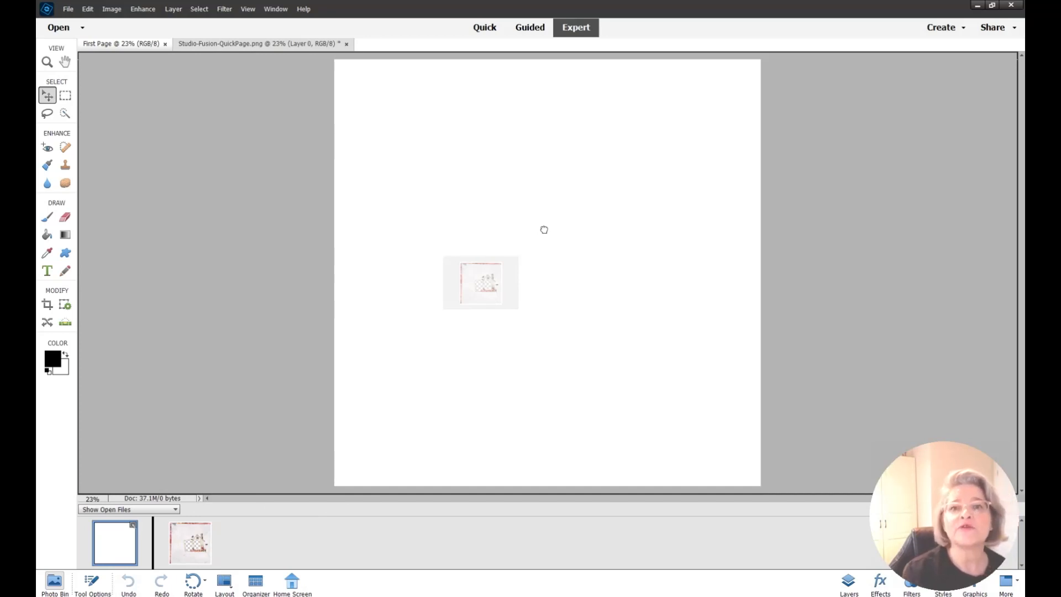
left_click_drag(545, 229, 545, 233)
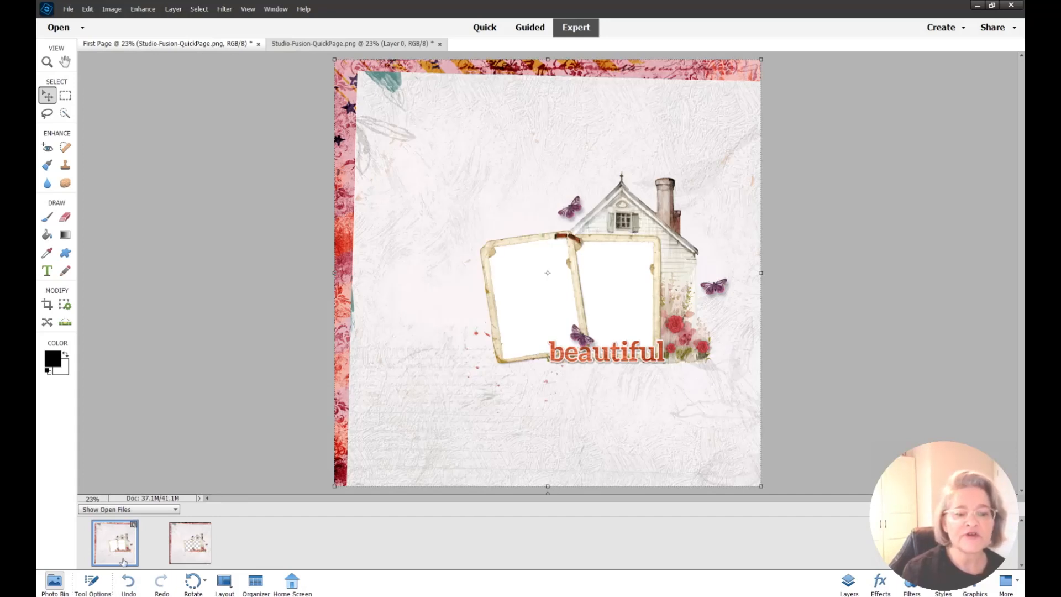
left_click(187, 547)
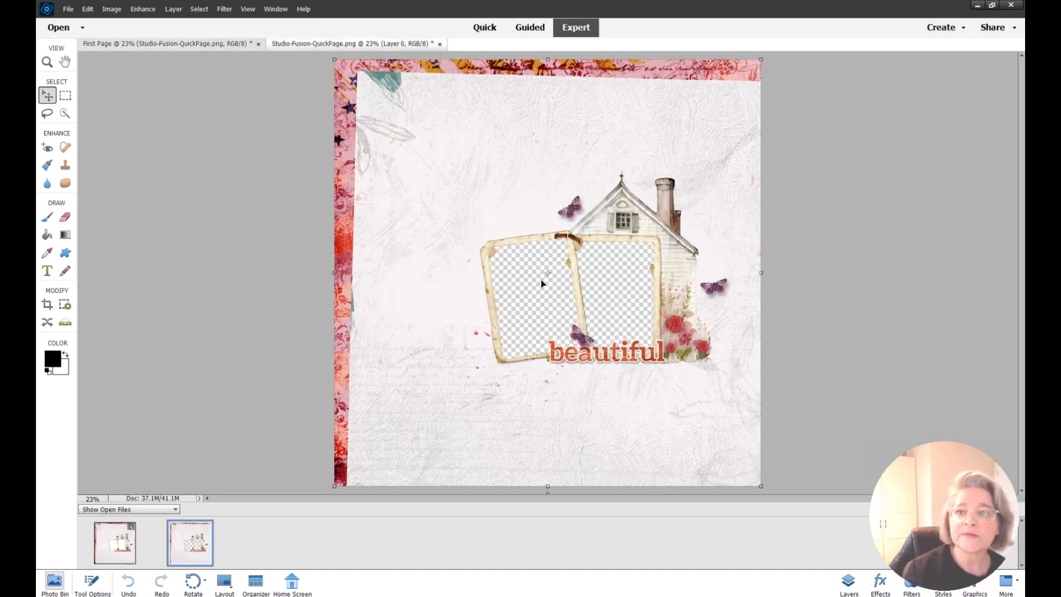
left_click(119, 547)
left_click_drag(123, 549, 308, 547)
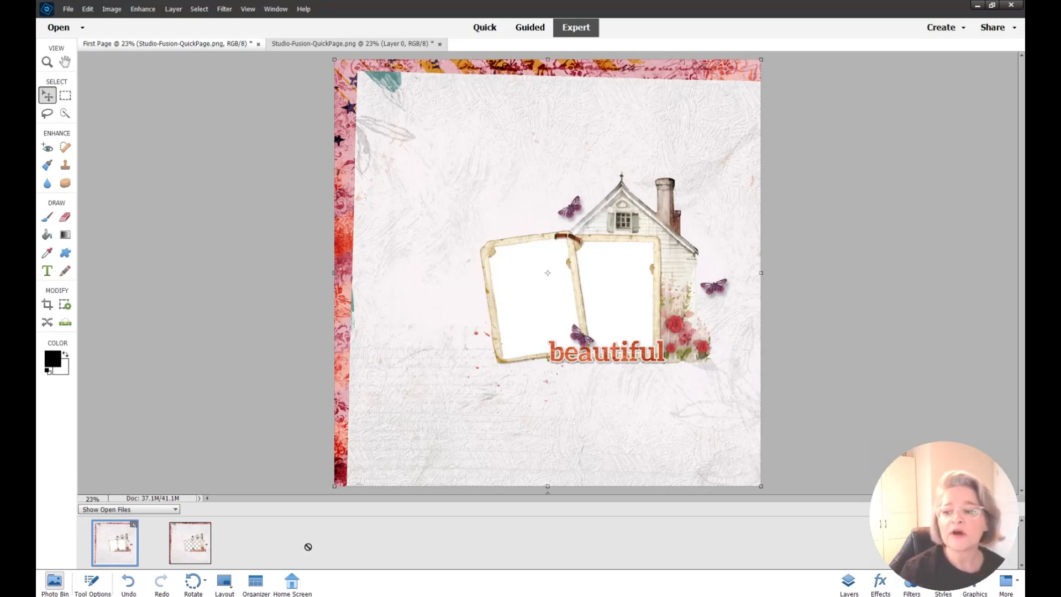
left_click(849, 587)
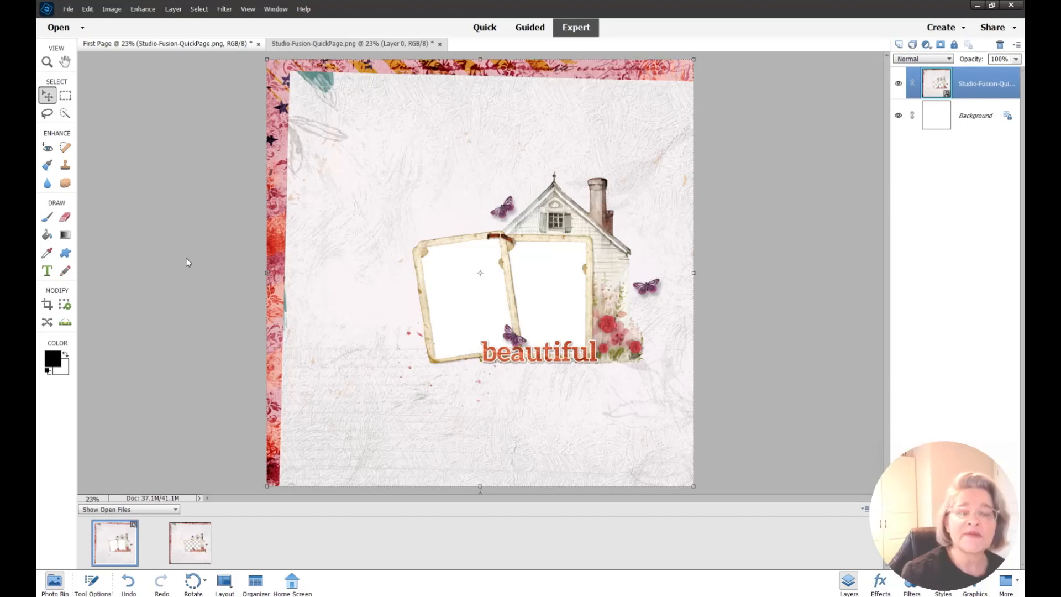
left_click(206, 552)
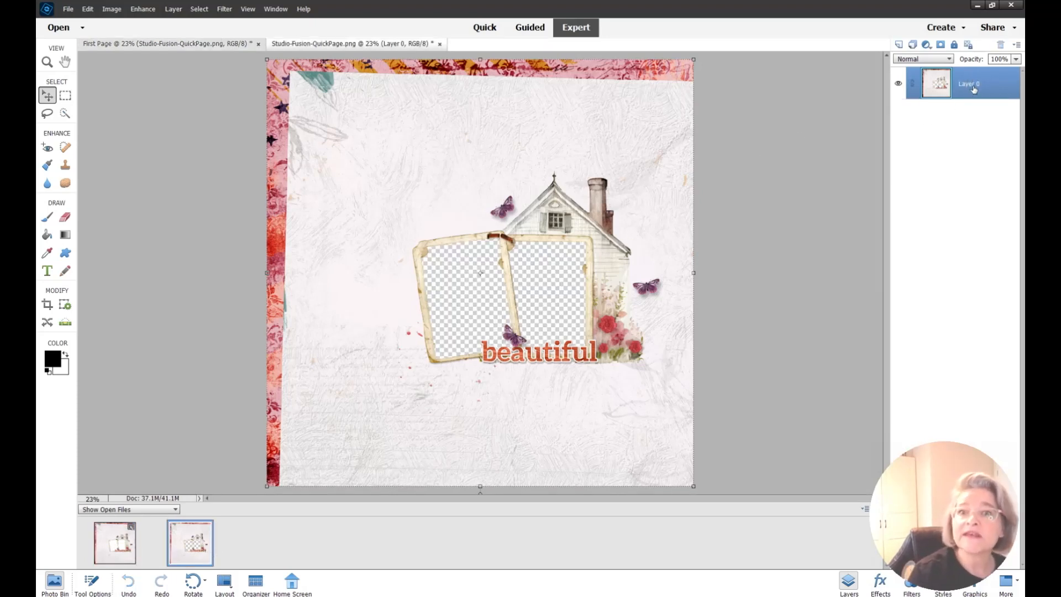
left_click(116, 561)
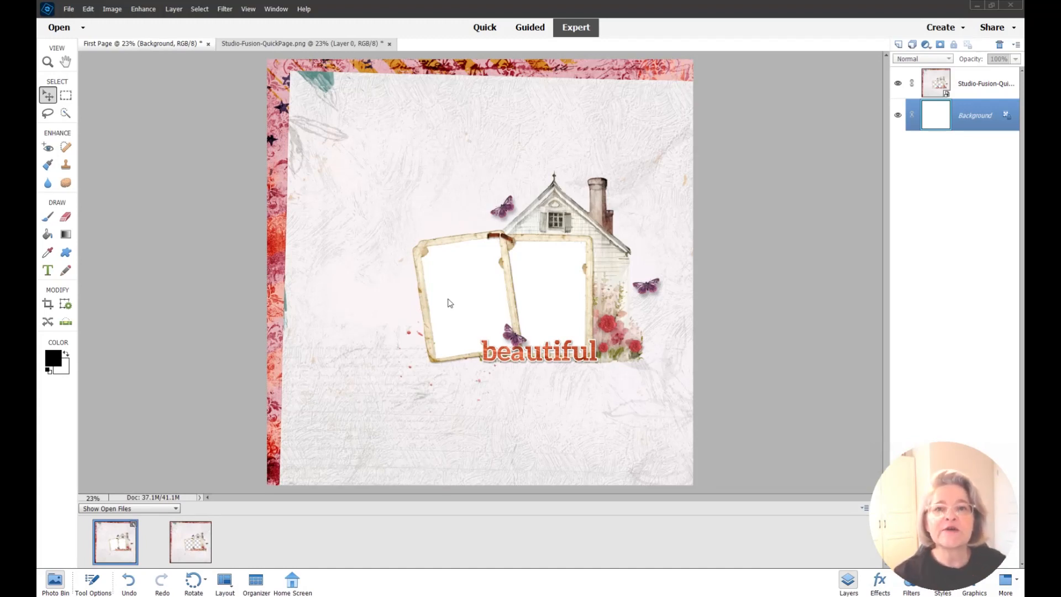
Open IMG_4553_edited-1.jpg and IMG_4557_edited-1.jpg together
left_click(68, 9)
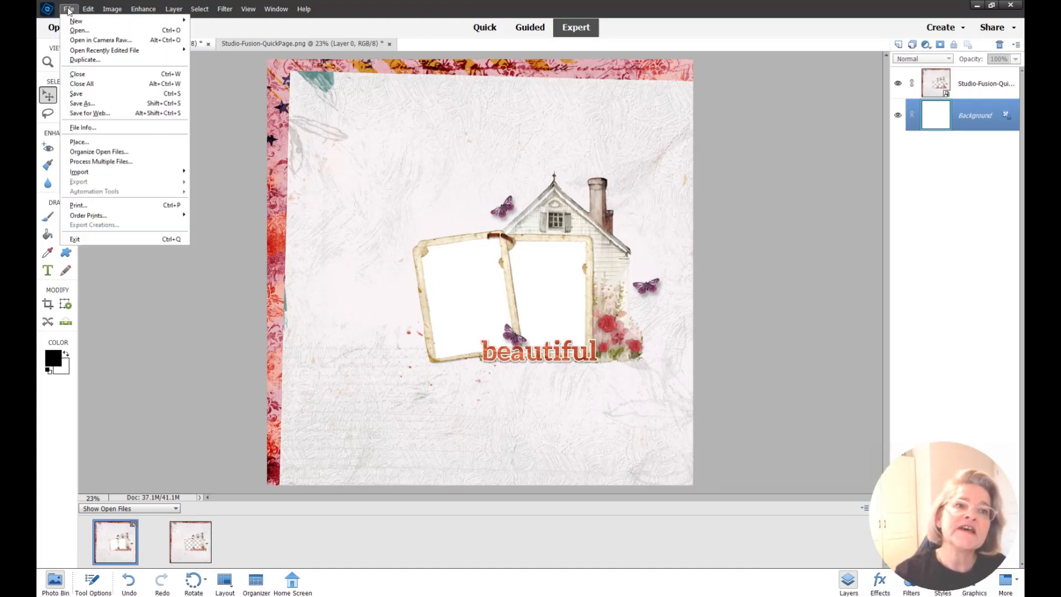
left_click(79, 30)
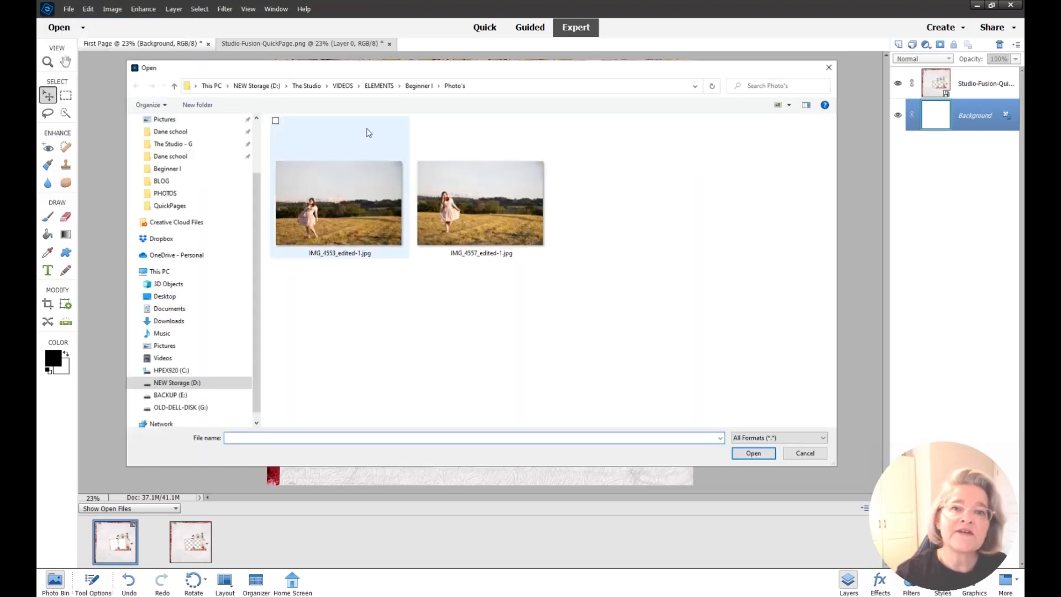
left_click(350, 221)
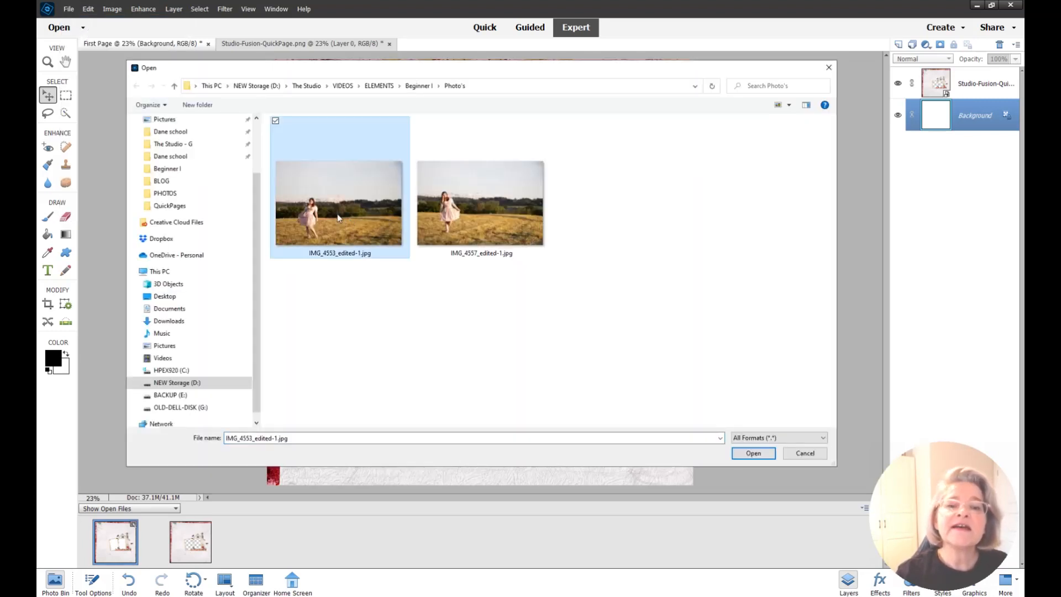
left_click(508, 220, "ctrl")
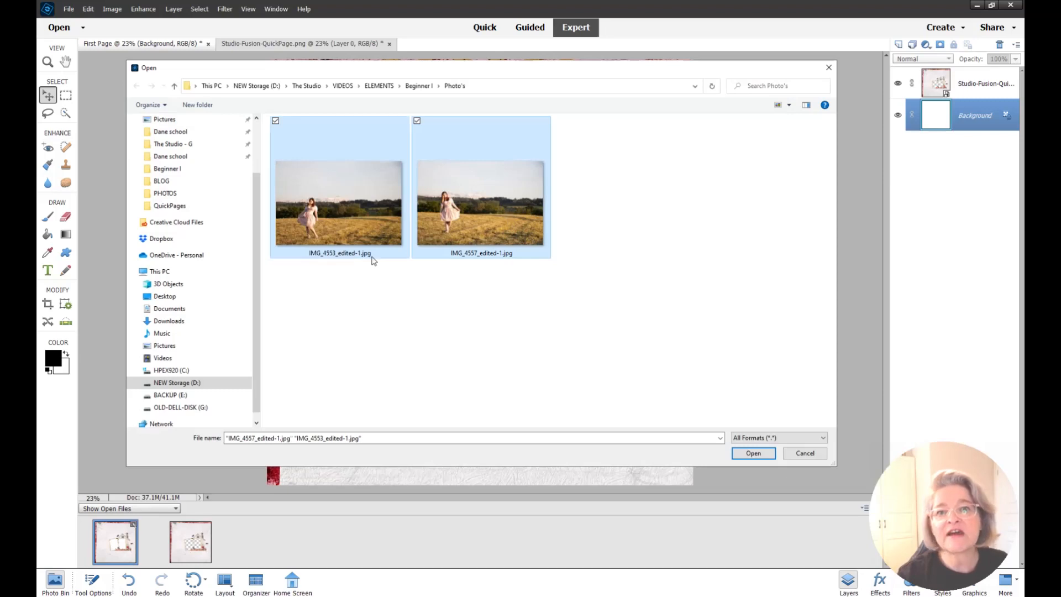
left_click(754, 453)
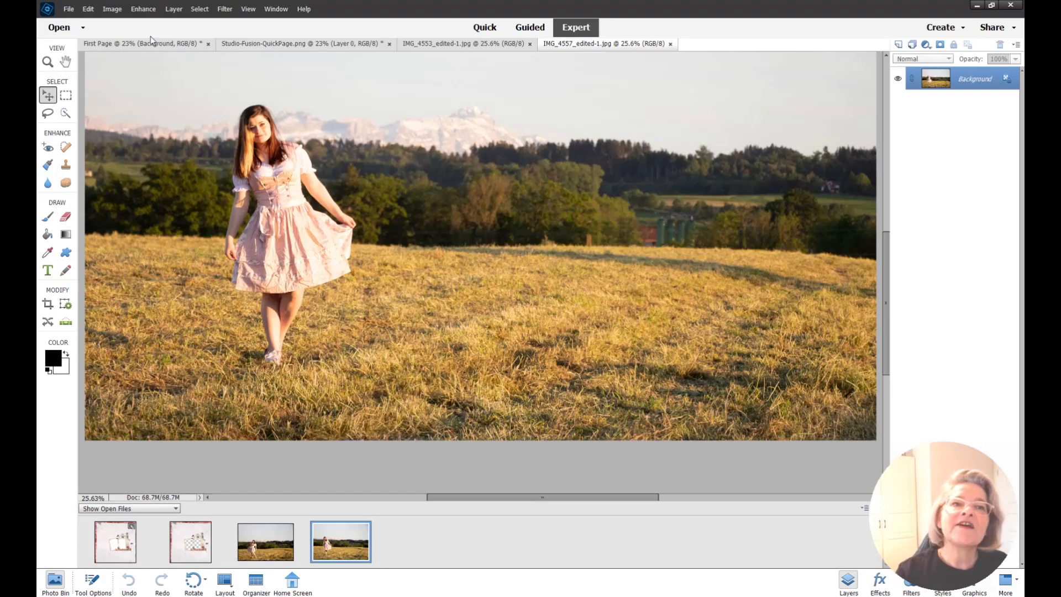
Switch back to First Page and toggle the Photo Bin off and on
left_click(124, 44)
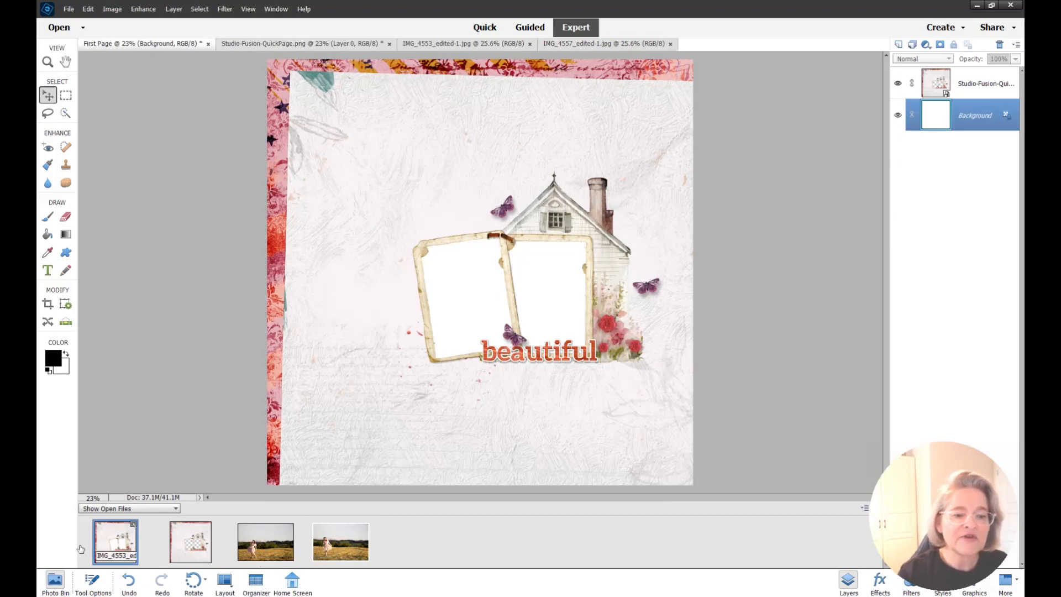
left_click(54, 581)
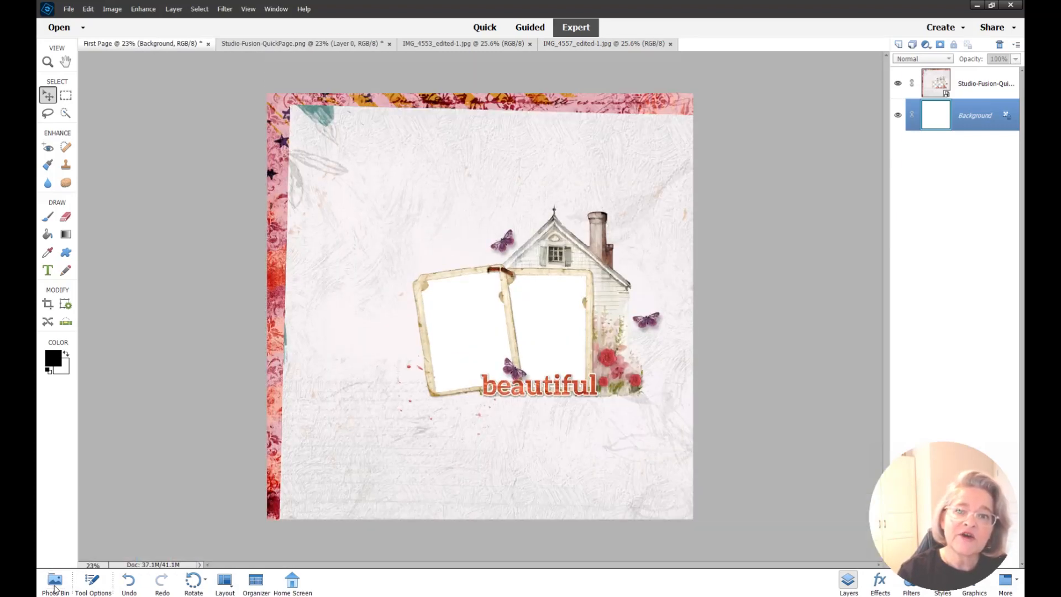
left_click(54, 587)
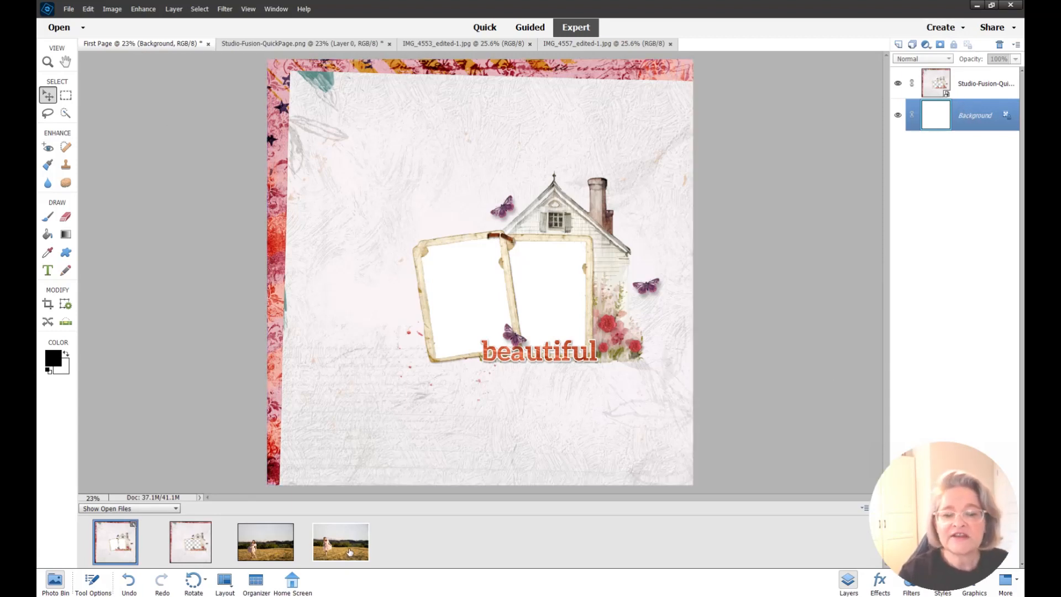
Drop the IMG_4557 photo onto First Page as a layer showing through the frames
left_click_drag(350, 551, 486, 306)
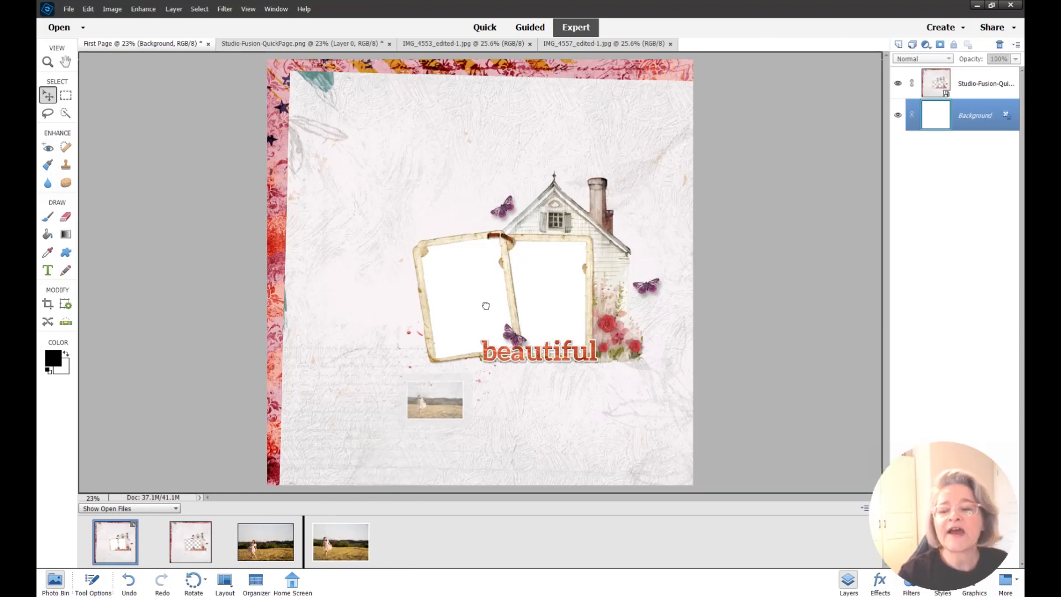
left_click_drag(486, 306, 486, 306)
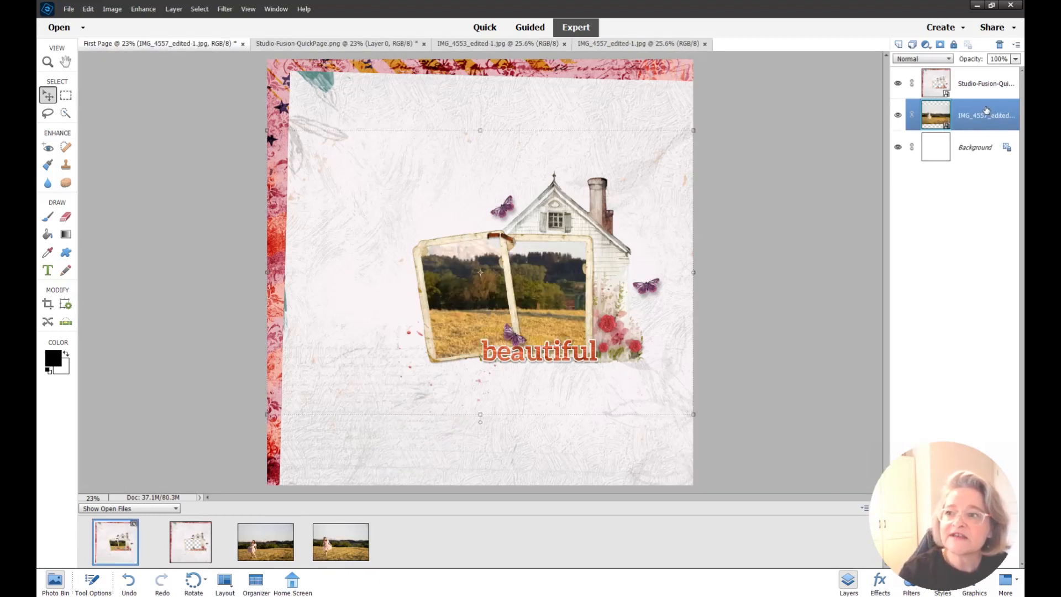
left_click(847, 581)
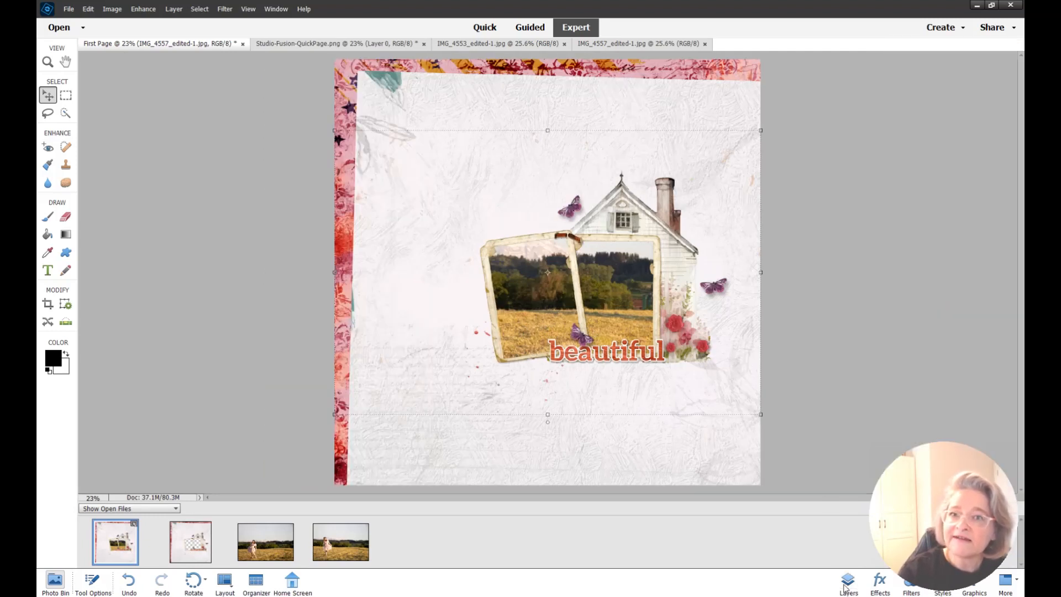
left_click(848, 582)
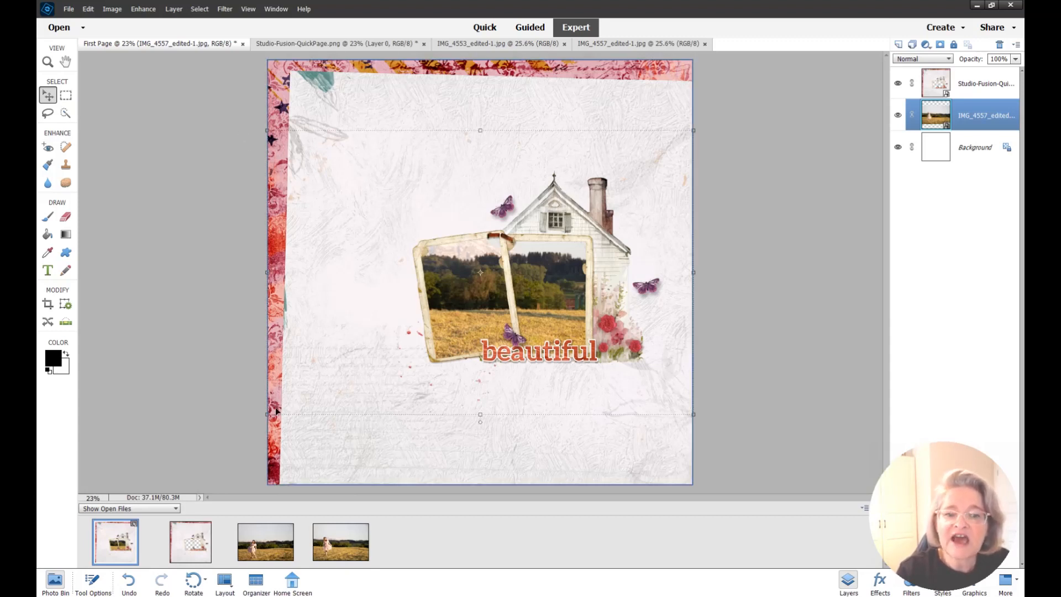
Scale the IMG_4557 photo to 50.5% and position it in the right-hand frame
left_click(481, 130)
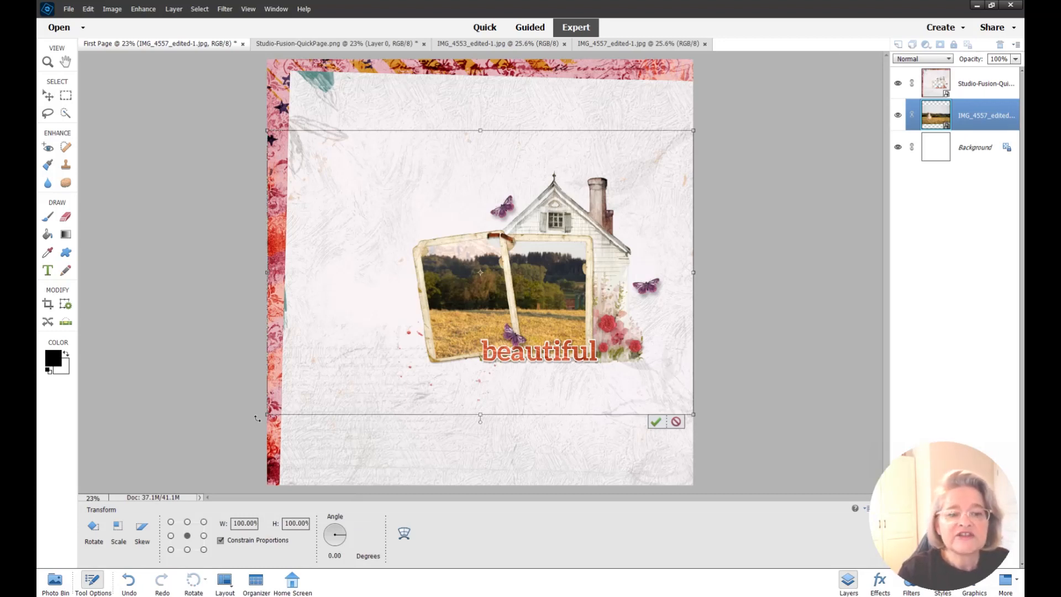
left_click_drag(269, 416, 269, 416)
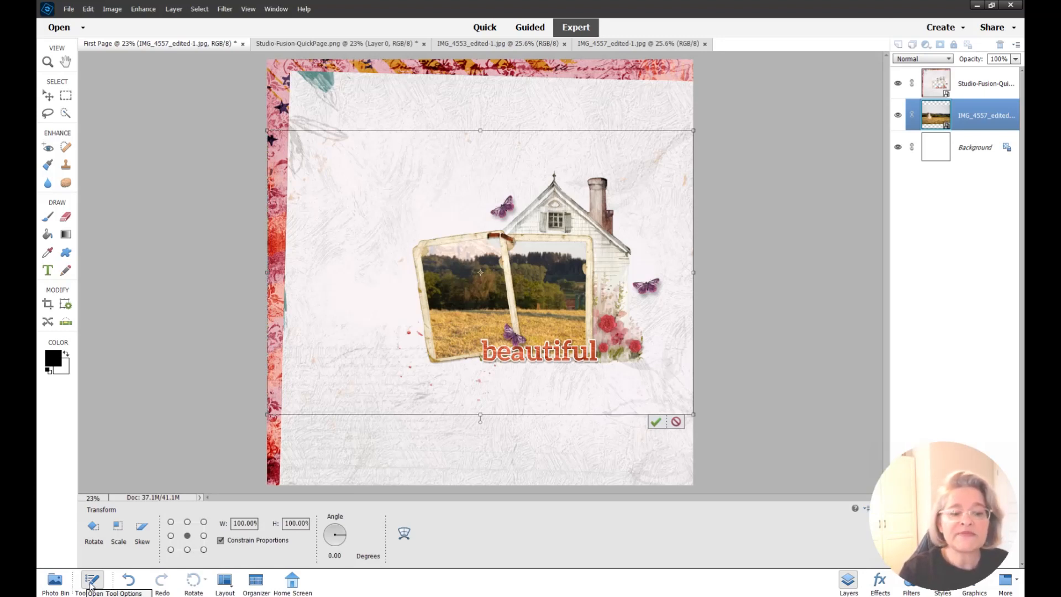
left_click_drag(269, 416, 504, 310)
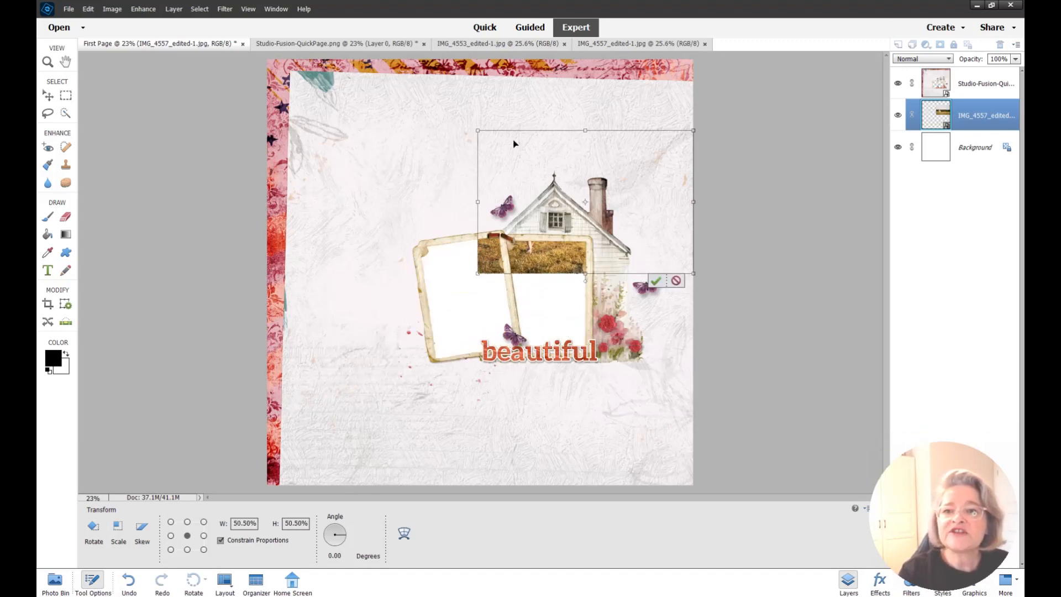
left_click_drag(608, 160, 629, 241)
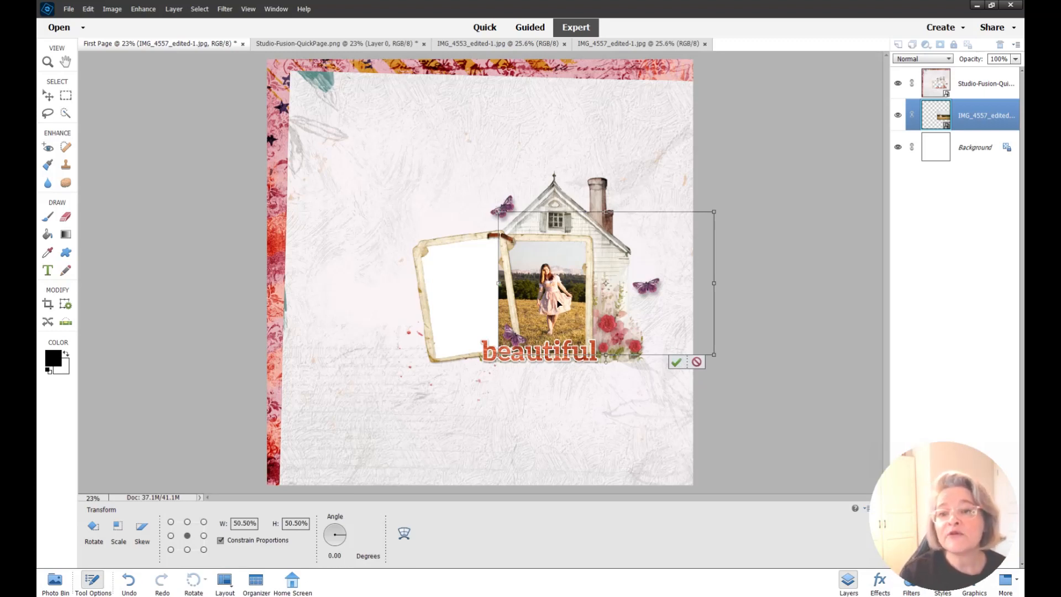
left_click(678, 363)
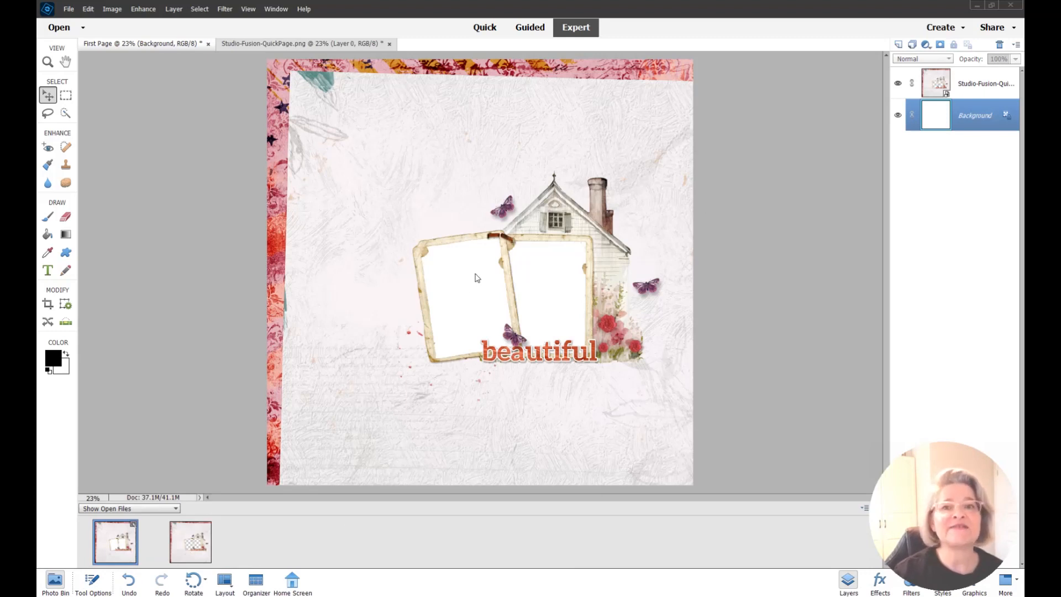
Open IMG_4553_edited-1.jpg and IMG_4557_edited-1.jpg together through File > Open
left_click(68, 8)
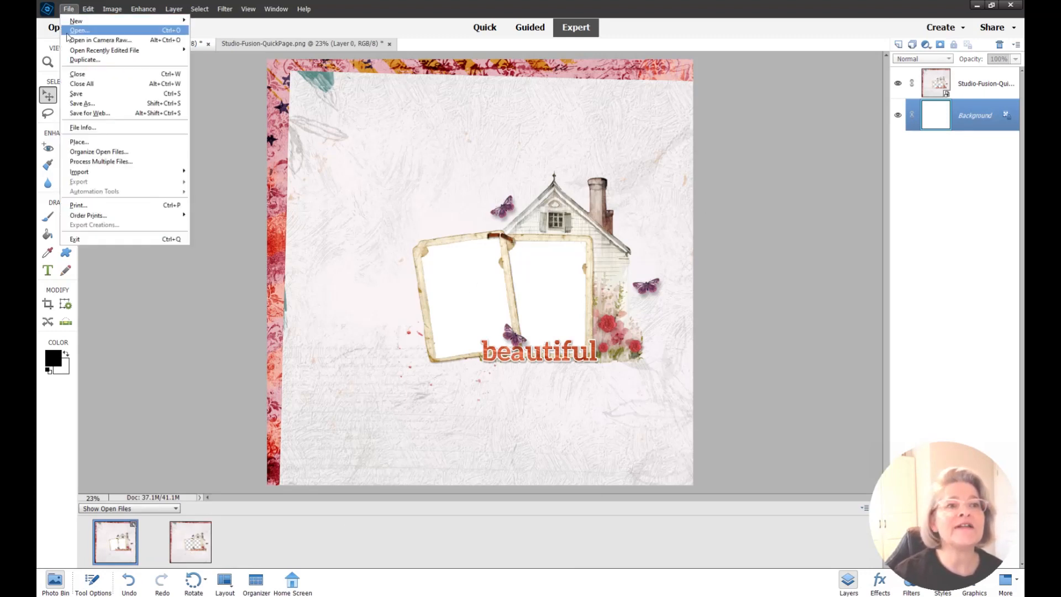
left_click(71, 33)
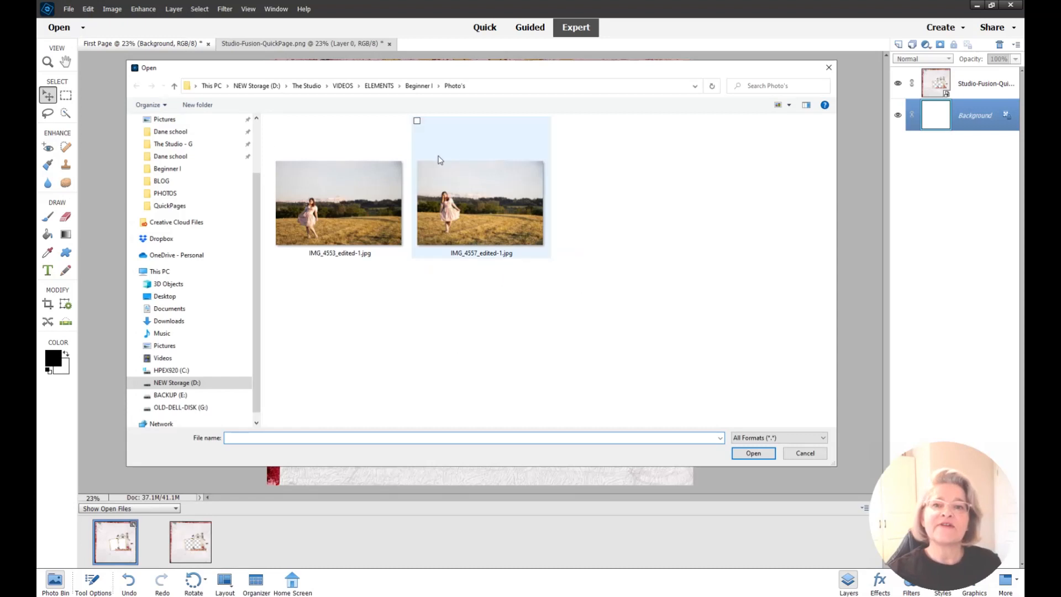
left_click(343, 190)
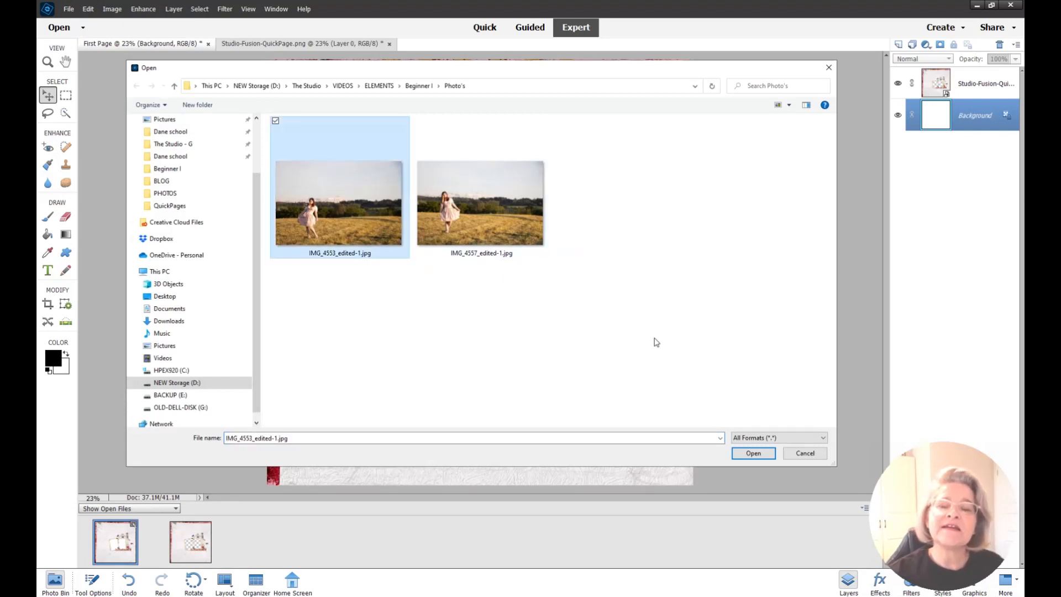
left_click(506, 214, "ctrl")
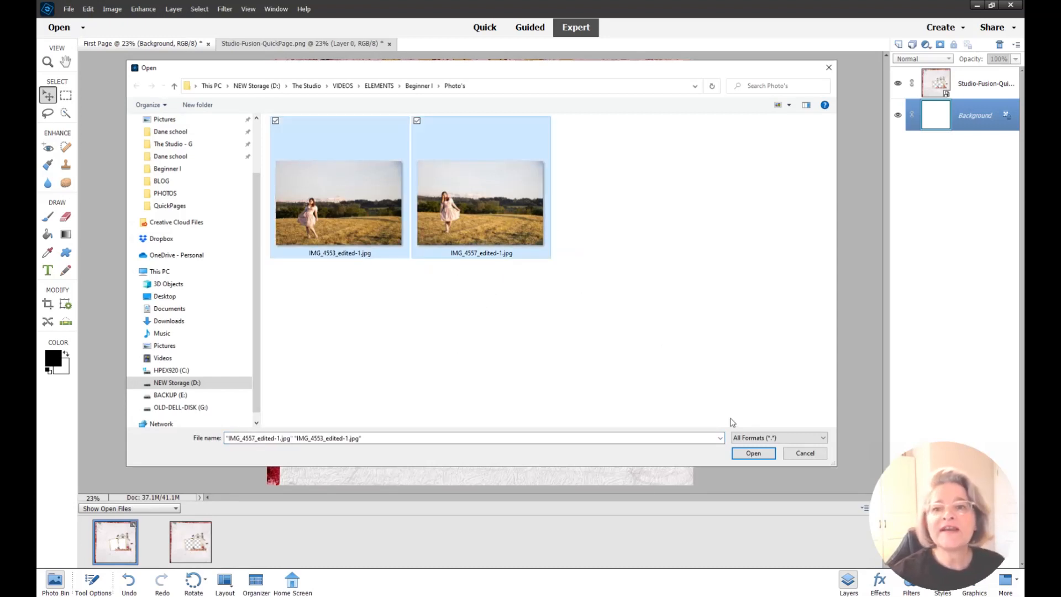
left_click(753, 452)
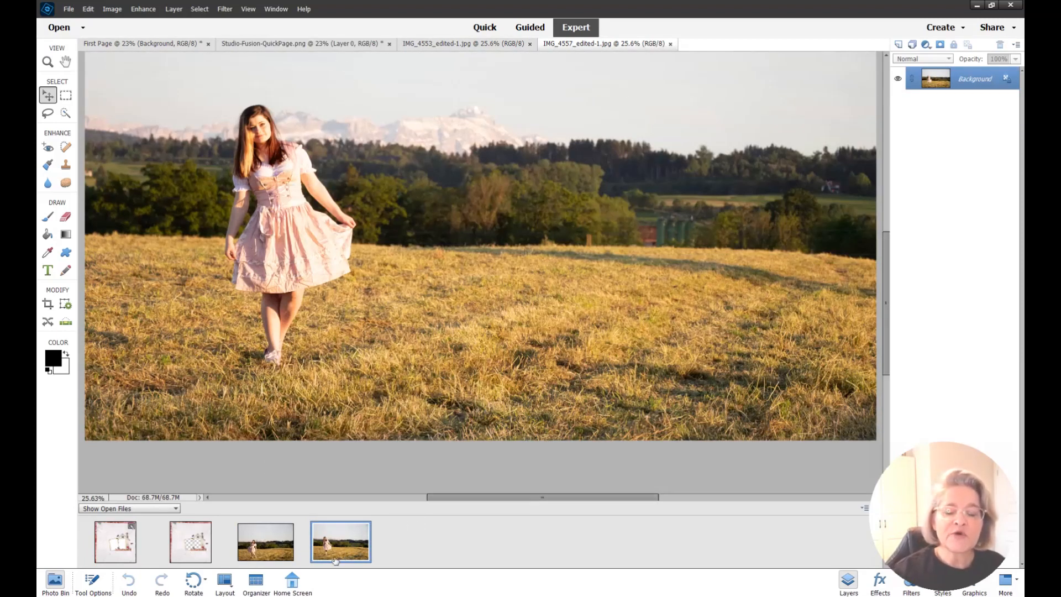
Drag the IMG_4557 thumbnail from the Photo Bin onto the First Page canvas
left_click(121, 550)
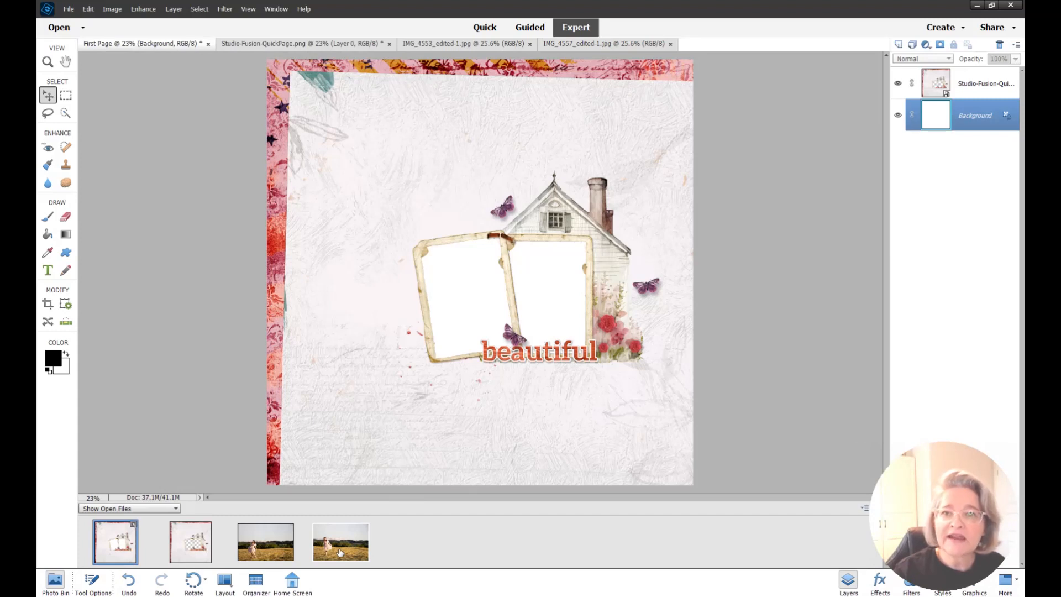
left_click_drag(339, 553, 475, 293)
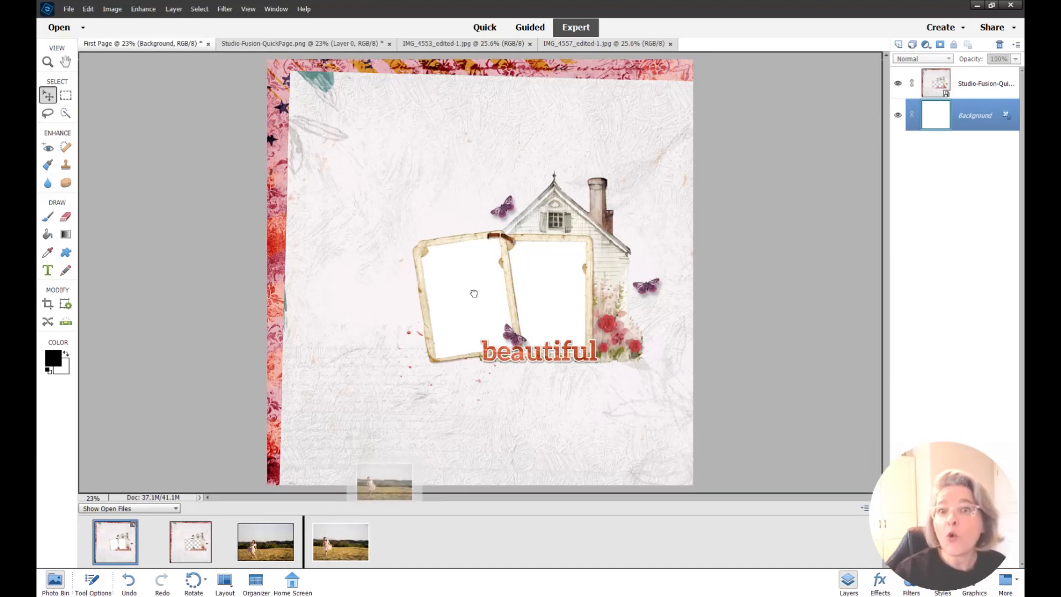
left_click_drag(474, 293, 474, 294)
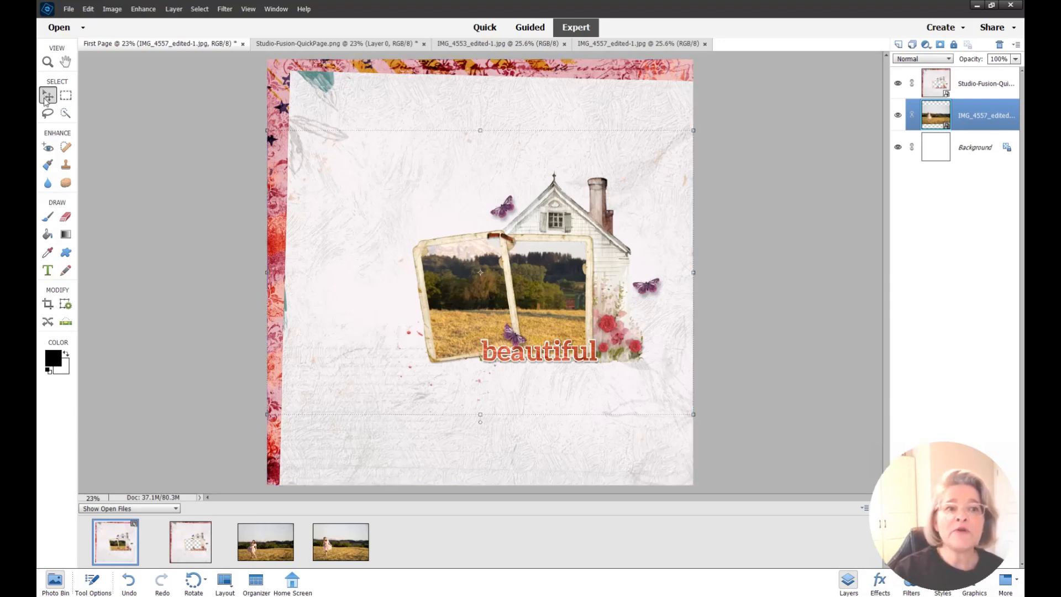
Scale the IMG_4557 photo to 53.01% and move the girl into the right frame
left_click(481, 132)
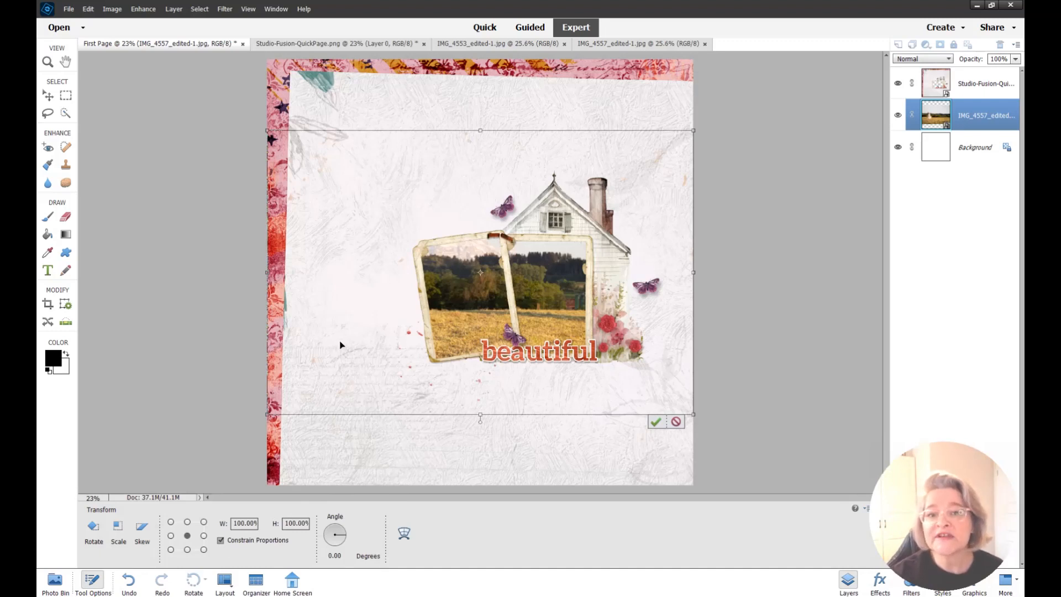
left_click_drag(268, 415, 467, 281)
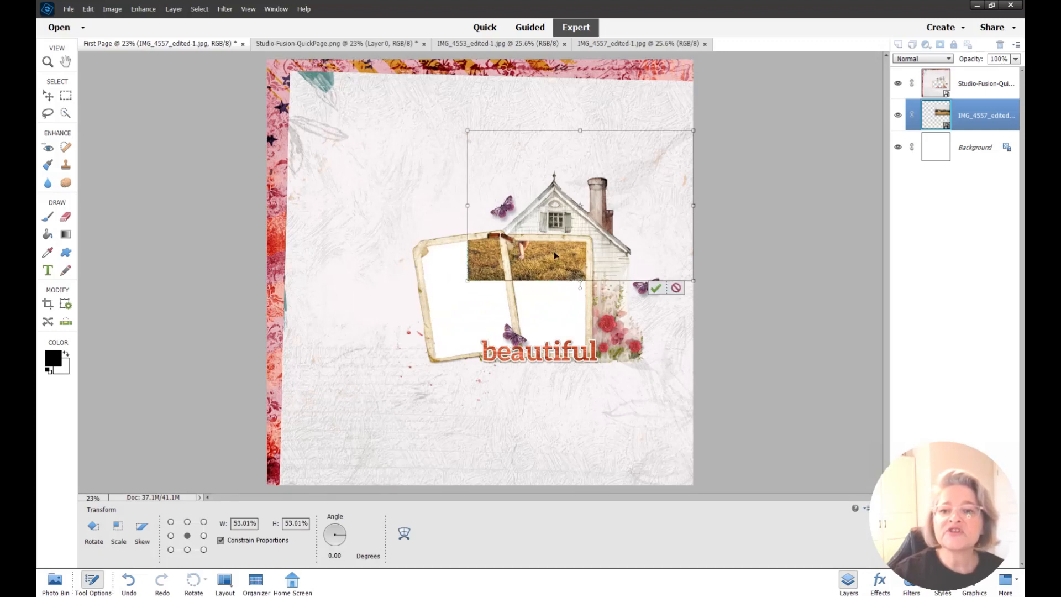
left_click_drag(554, 250, 580, 329)
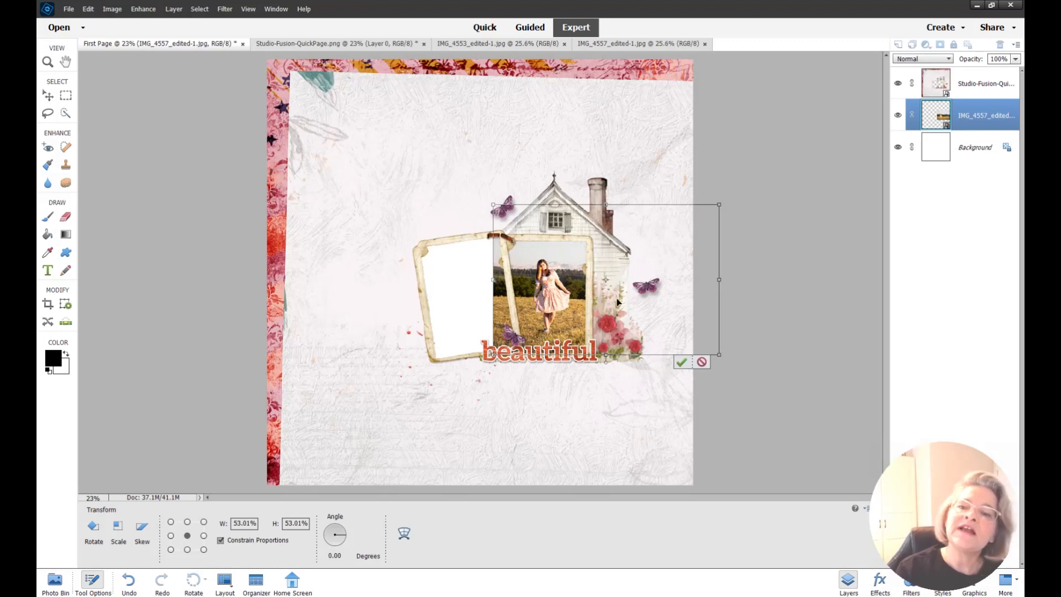
left_click(681, 362)
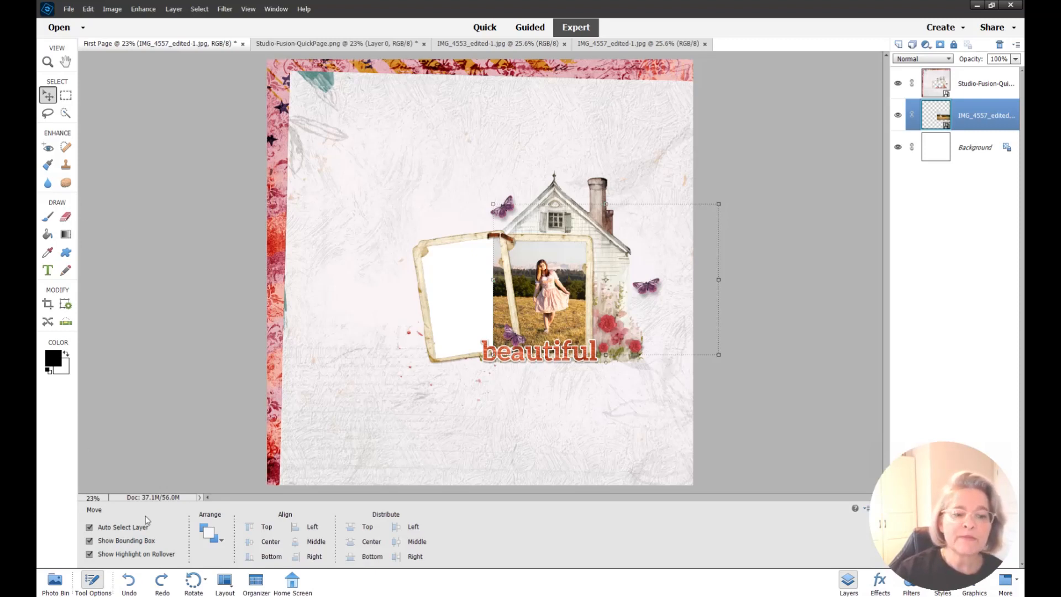
Simplify the IMG_4557 layer and erase its protruding strip with a 286 px eraser
left_click(66, 216)
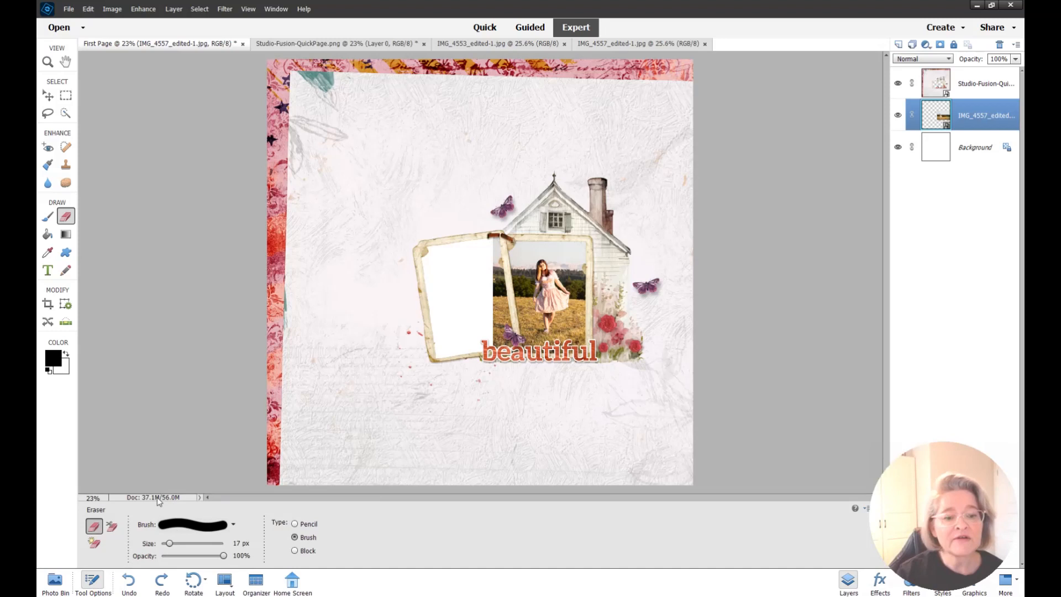
left_click_drag(170, 544, 204, 552)
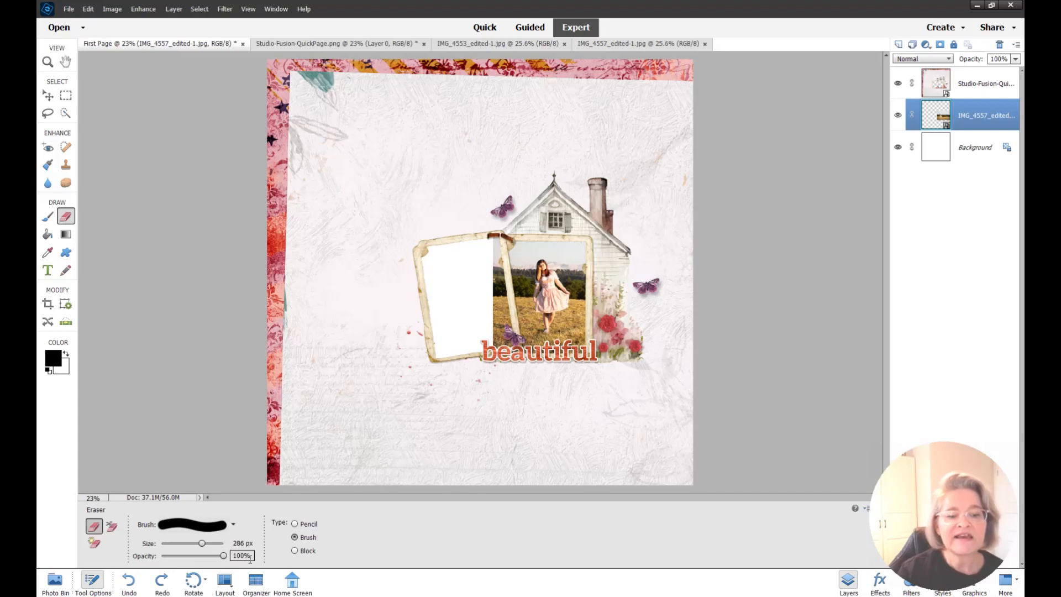
left_click(490, 298)
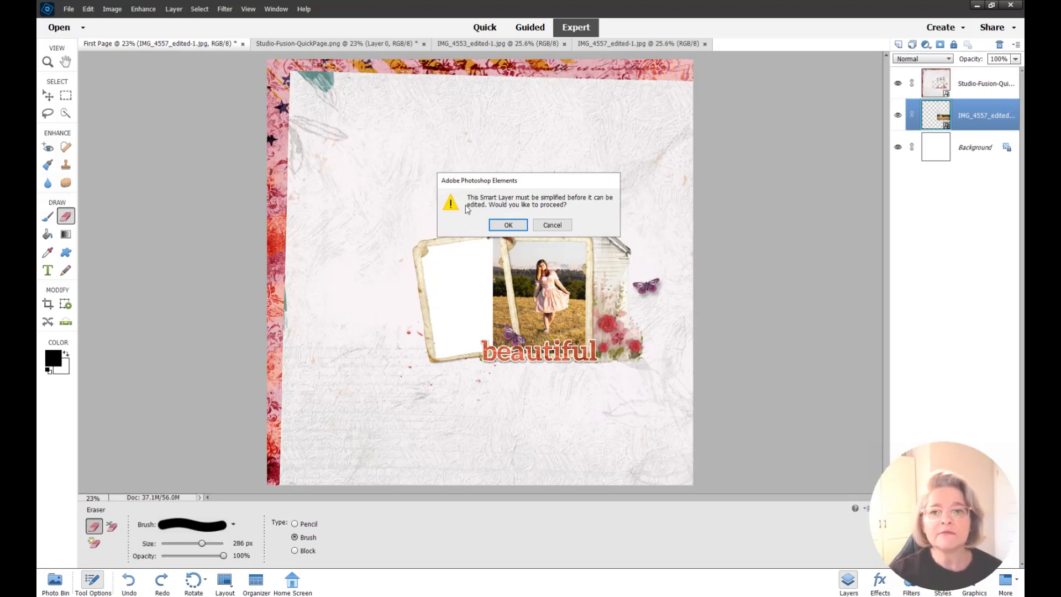
left_click(508, 225)
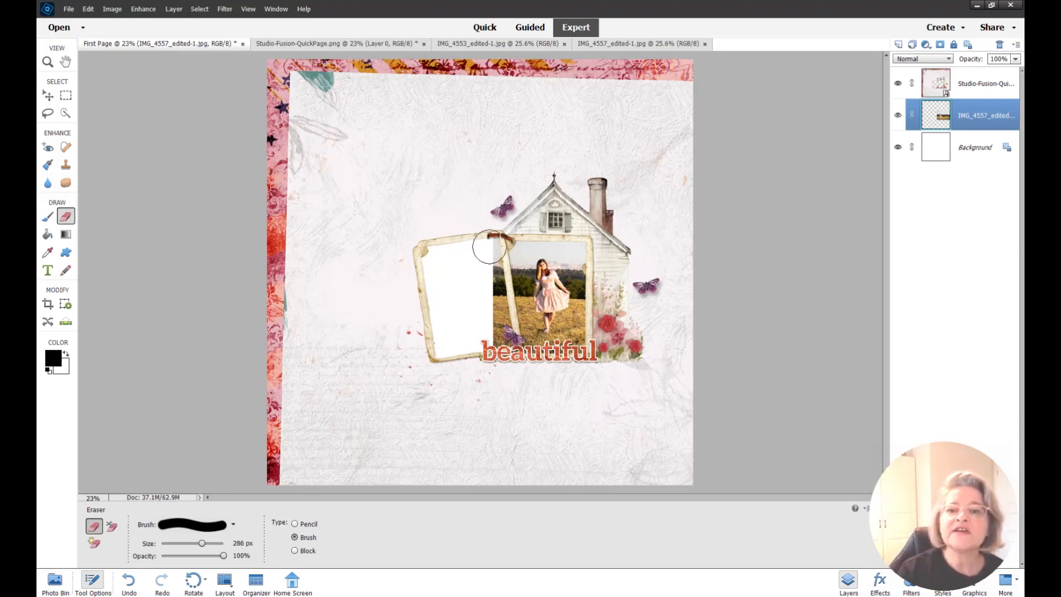
left_click(488, 250)
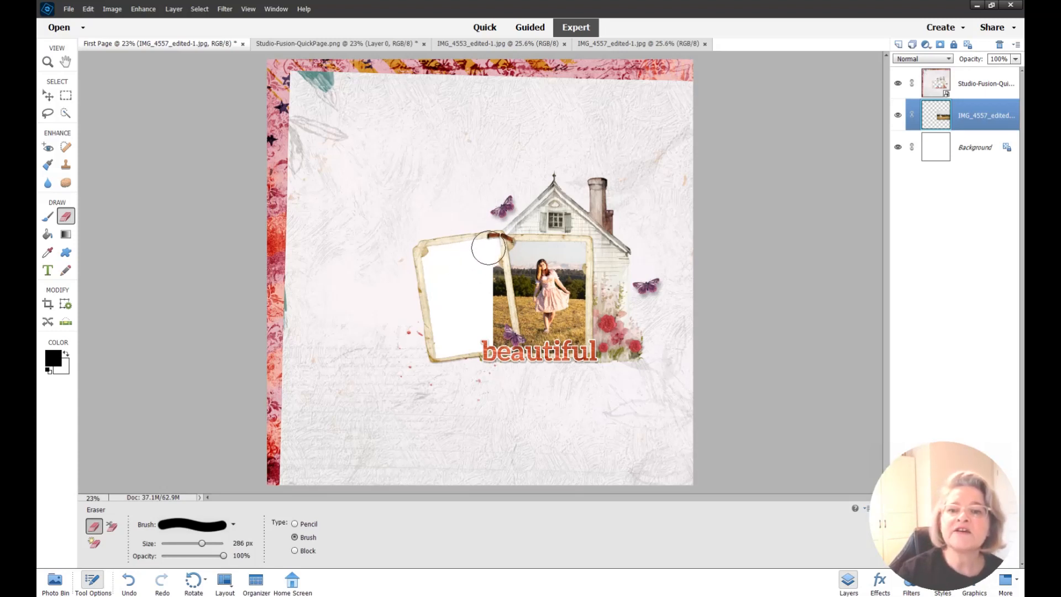
left_click_drag(486, 259, 504, 350)
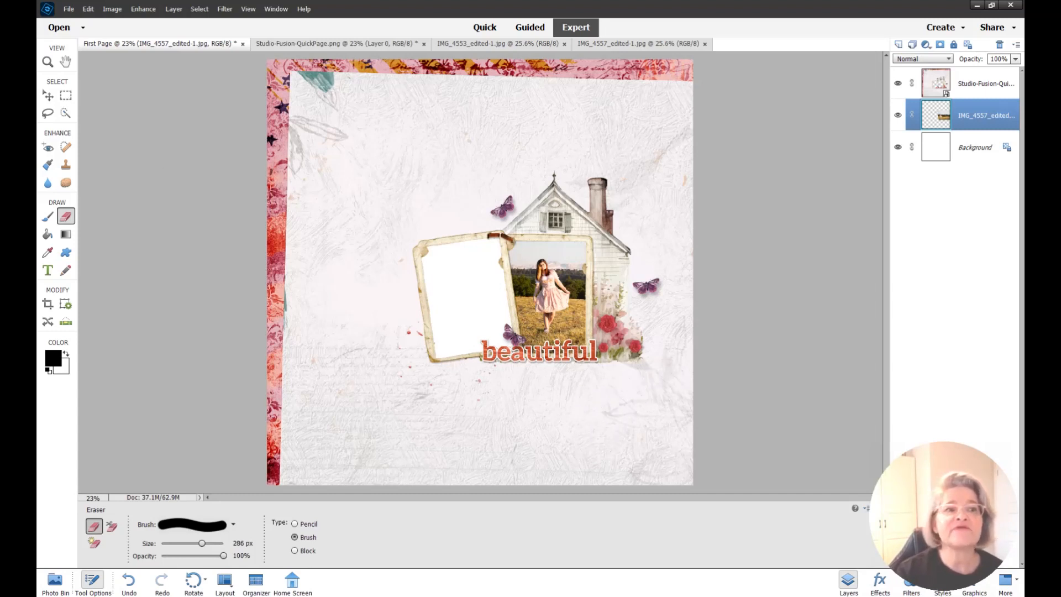
left_click(48, 96)
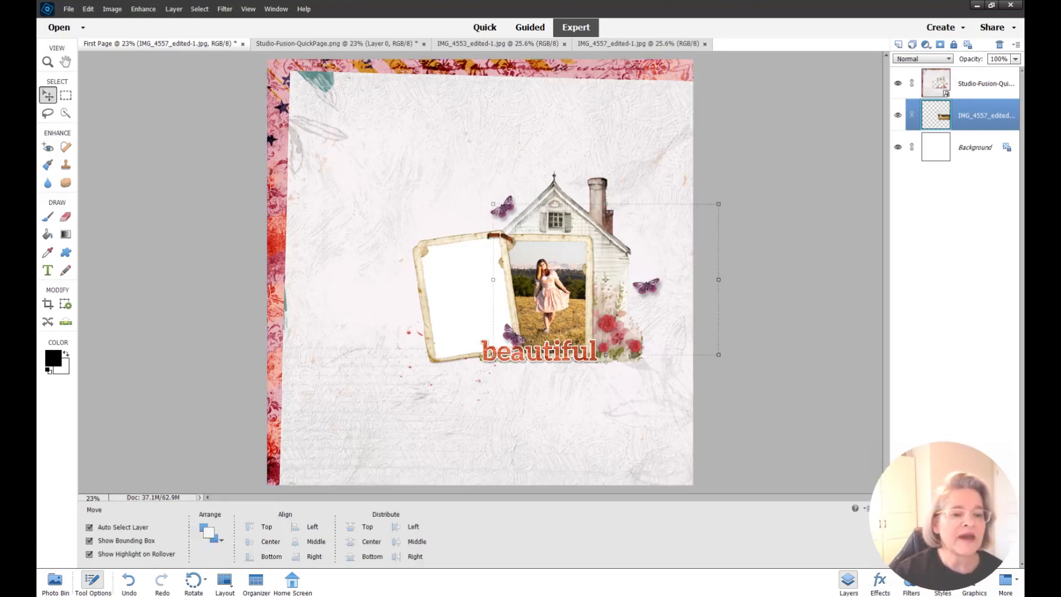
Drag the IMG_4553 thumbnail from the Photo Bin onto the First Page canvas
left_click(54, 580)
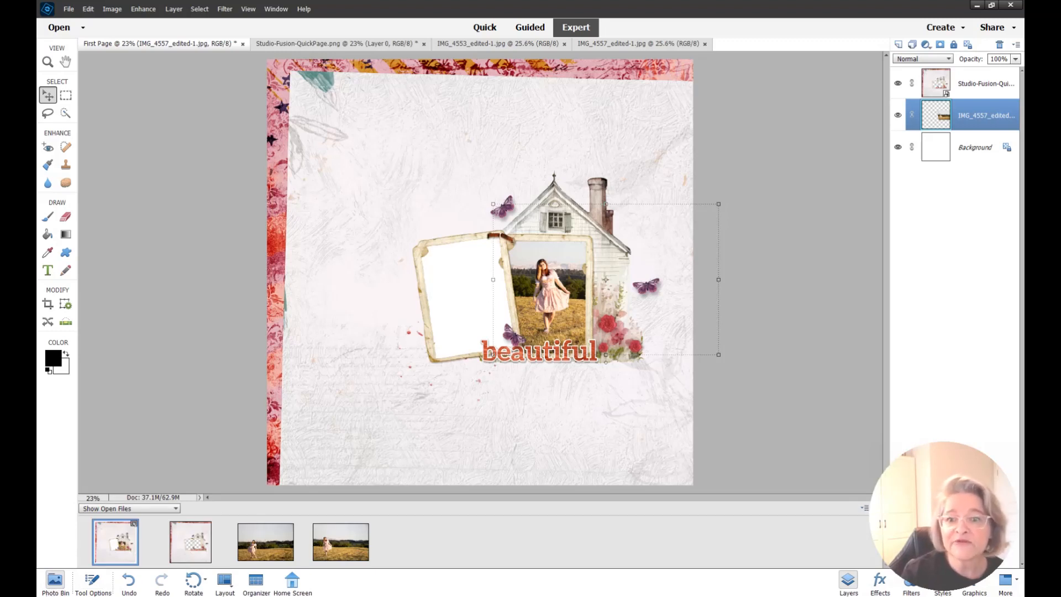
left_click(260, 549)
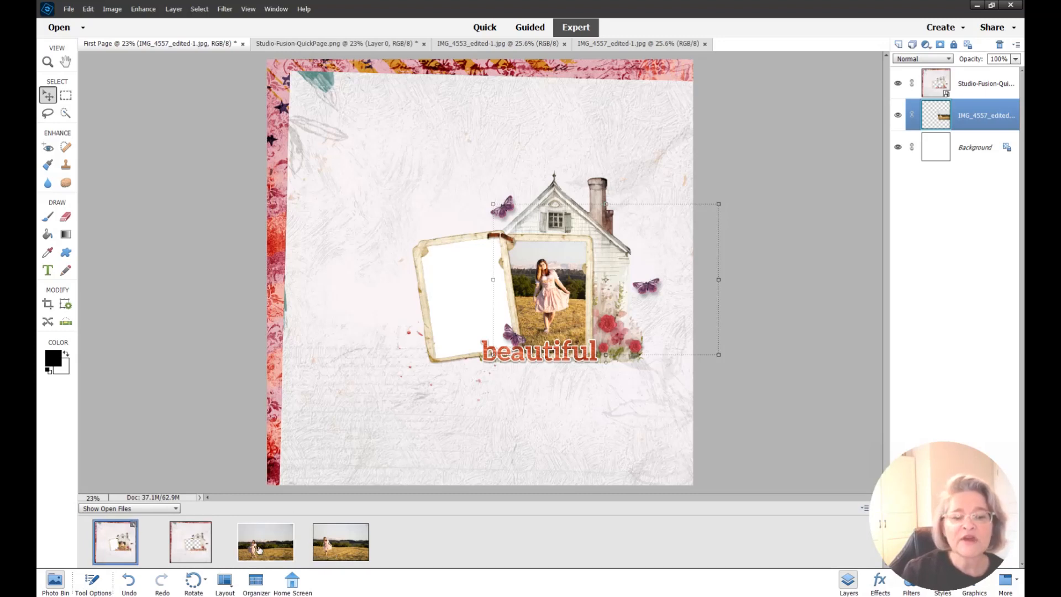
left_click_drag(259, 549, 452, 208)
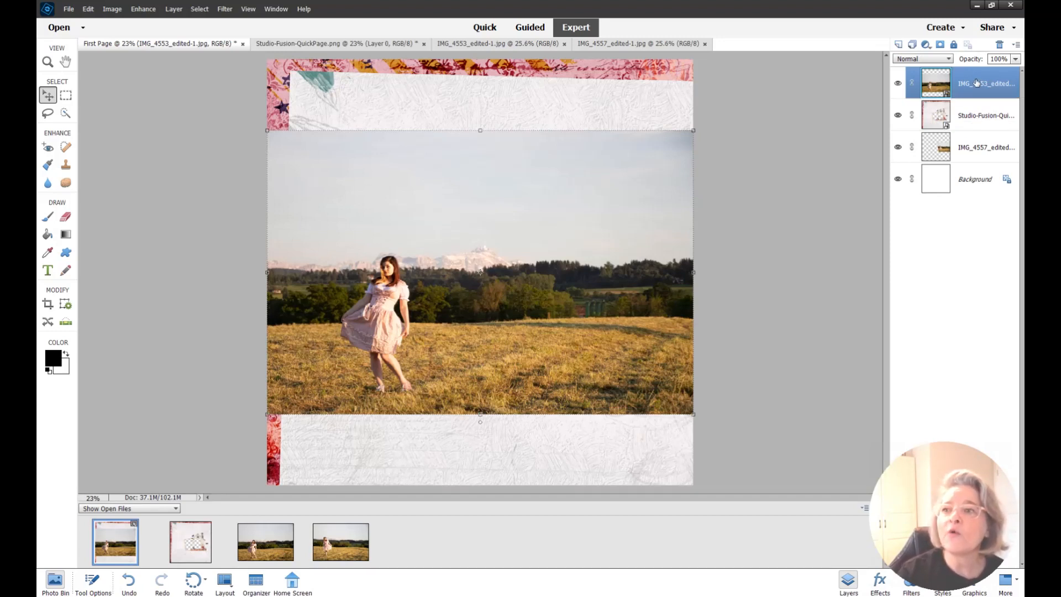
Reorder the IMG_4553 layer below the quick page and the IMG_4557 layer
left_click_drag(976, 83, 976, 127)
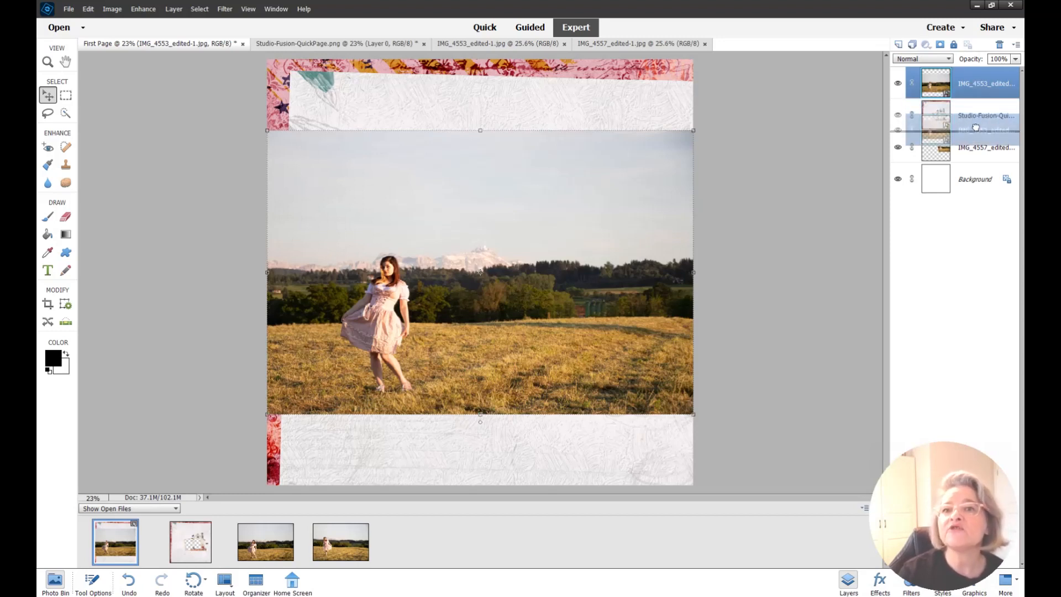
left_click_drag(976, 128, 977, 131)
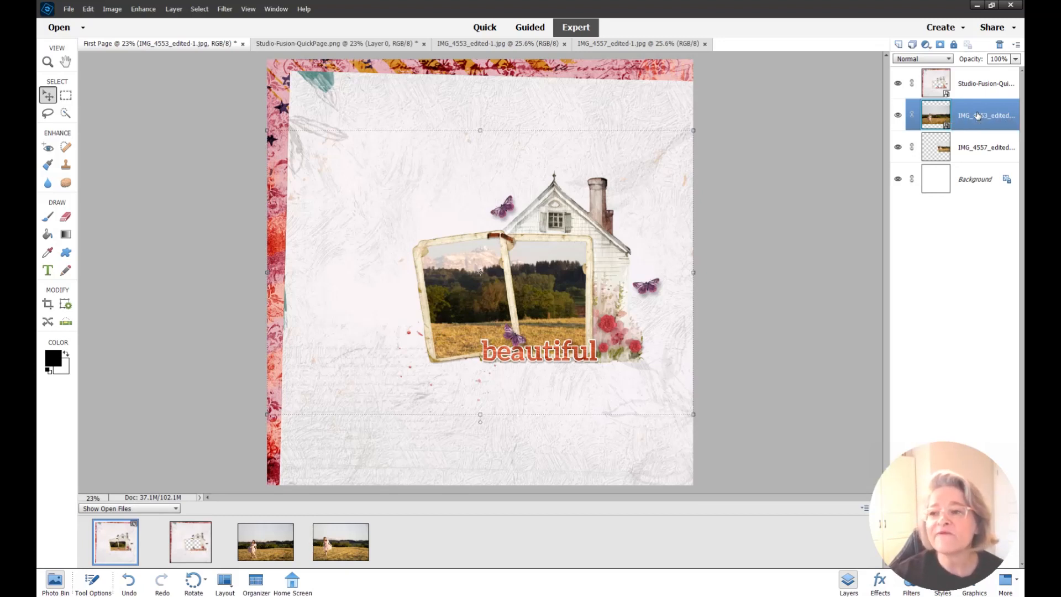
left_click_drag(978, 115, 977, 162)
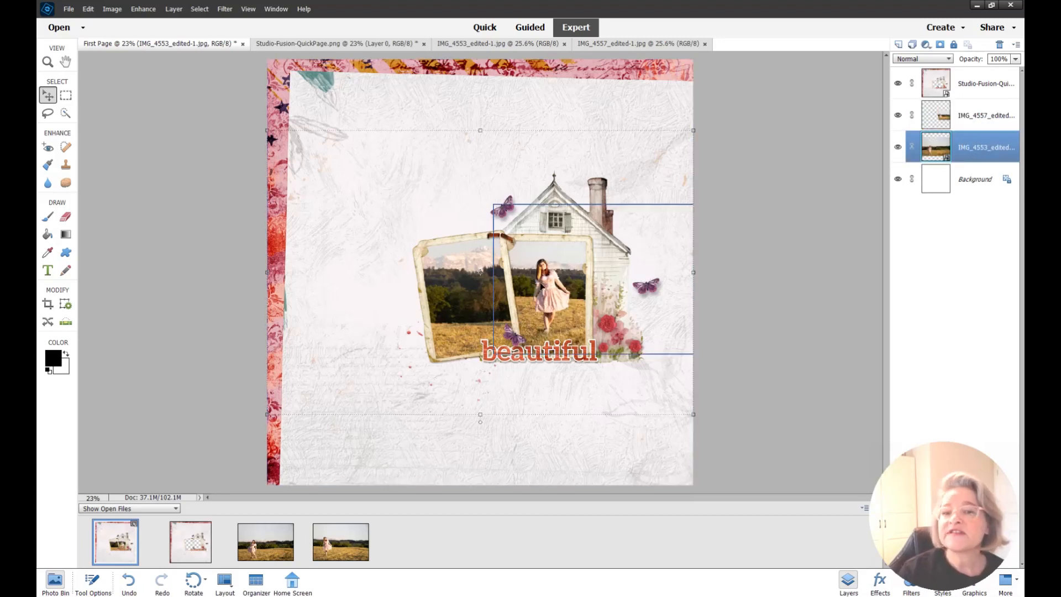
Scale the IMG_4553 photo to 63.10% and position the girl in the left frame
left_click(480, 128)
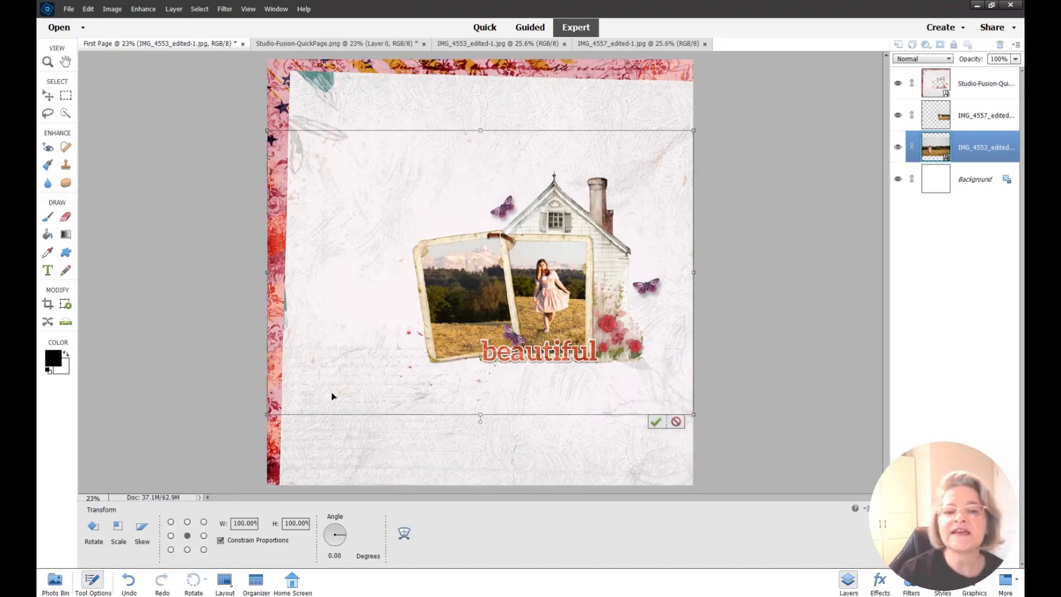
left_click_drag(267, 415, 387, 322)
left_click_drag(479, 271, 465, 302)
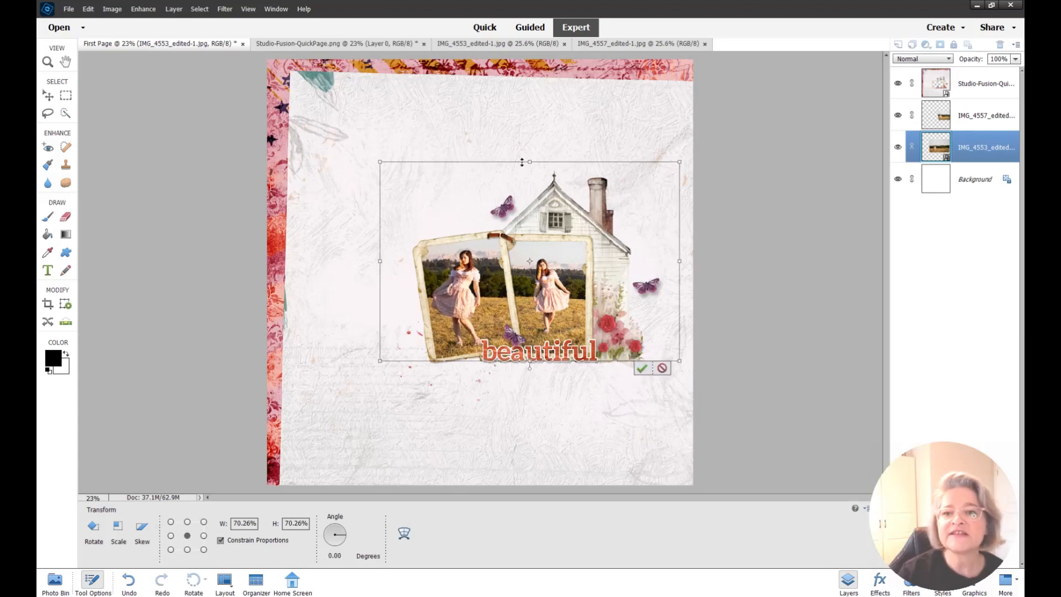
left_click_drag(380, 161, 409, 183)
left_click_drag(485, 295, 467, 294)
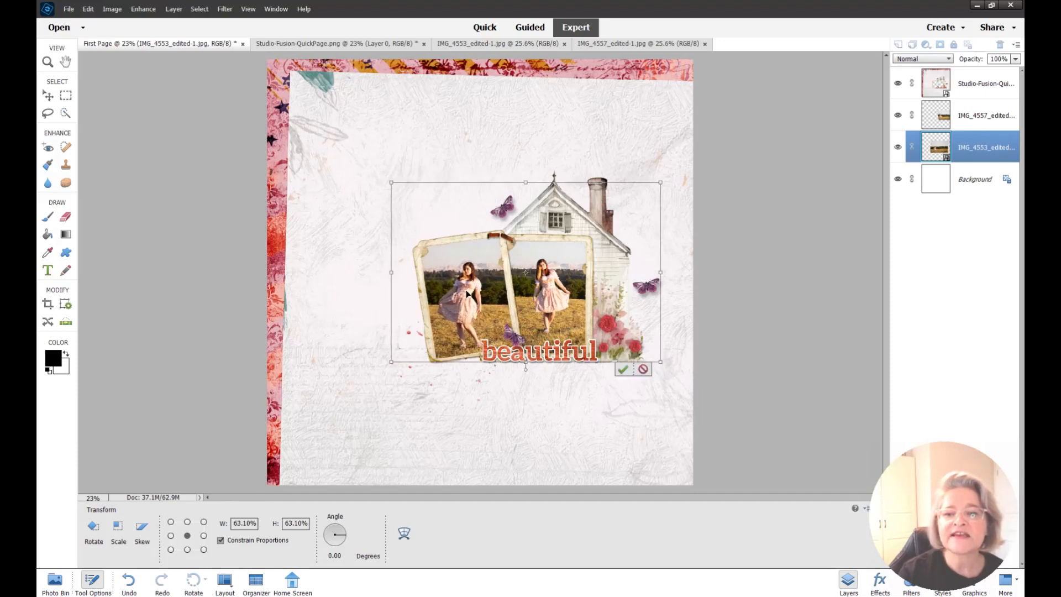
left_click(623, 369)
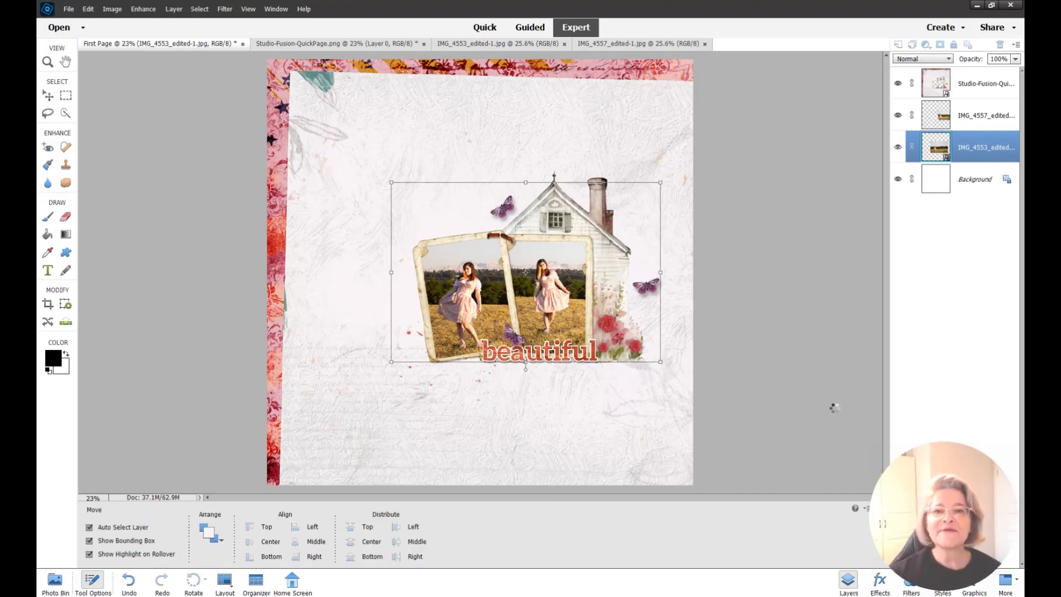